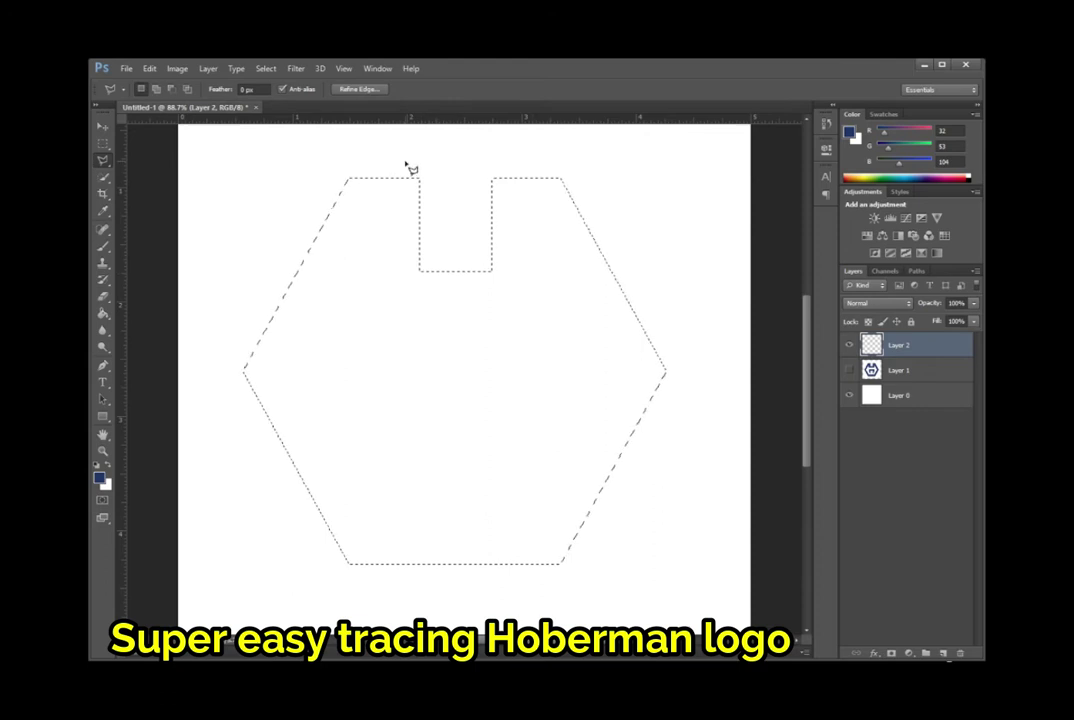
# Fill the hexagon selection with navy, then contract it and delete the interior, leaving a thick outline.
pyautogui.click(102, 314)
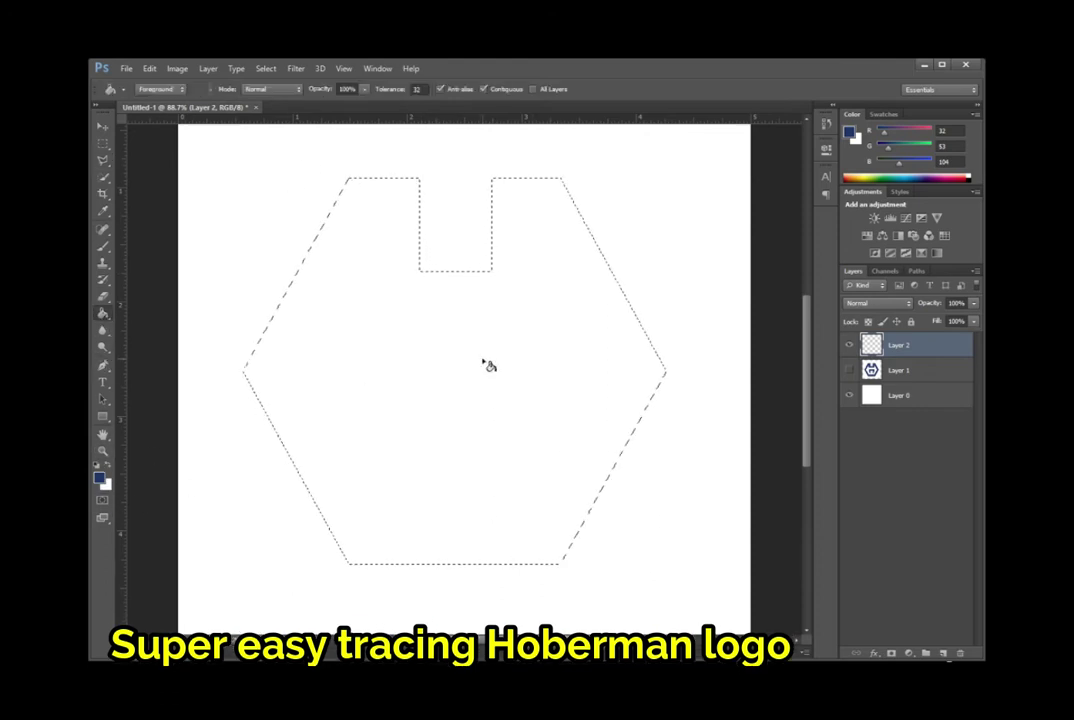
pyautogui.click(483, 364)
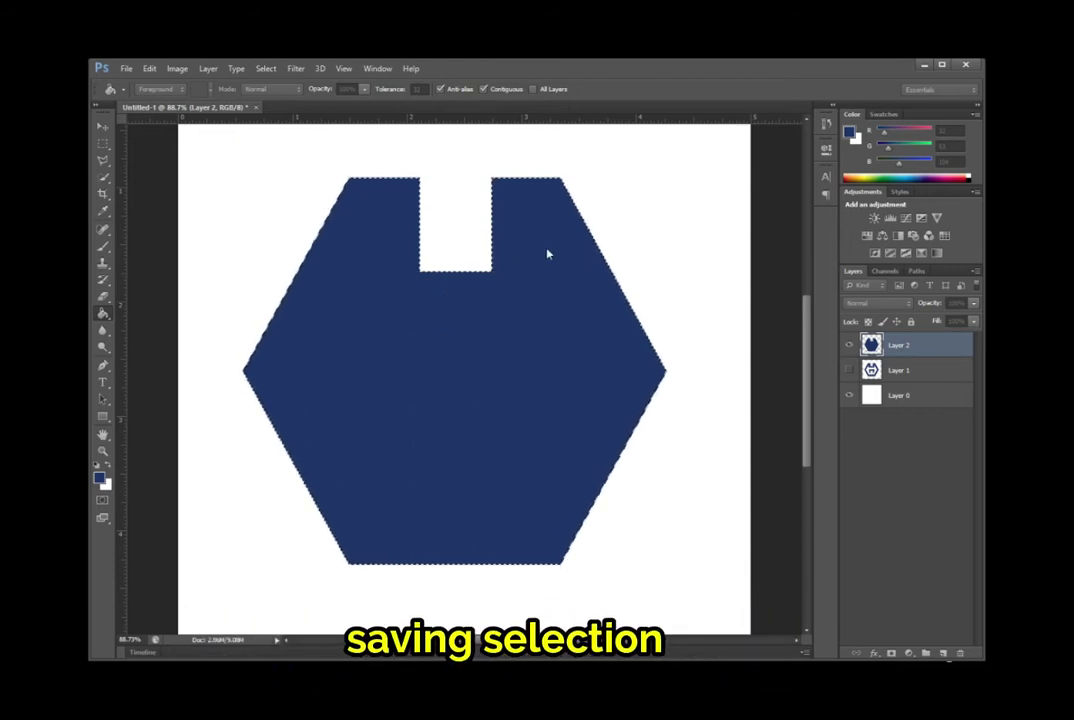
pyautogui.press('Return')
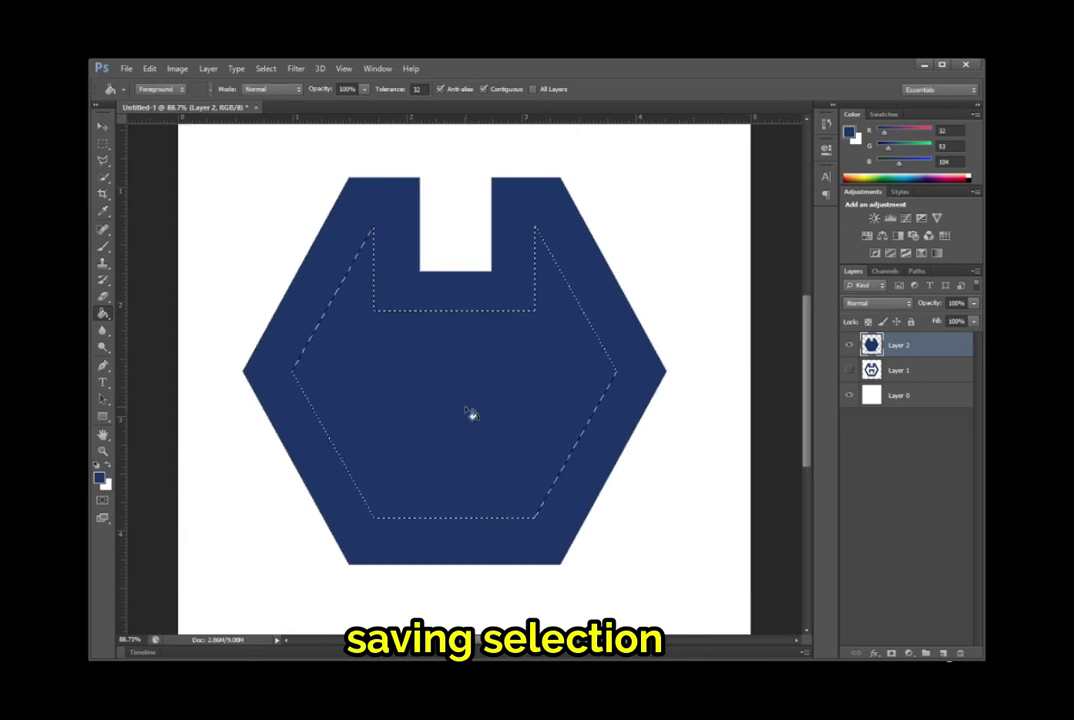
pyautogui.press('Delete')
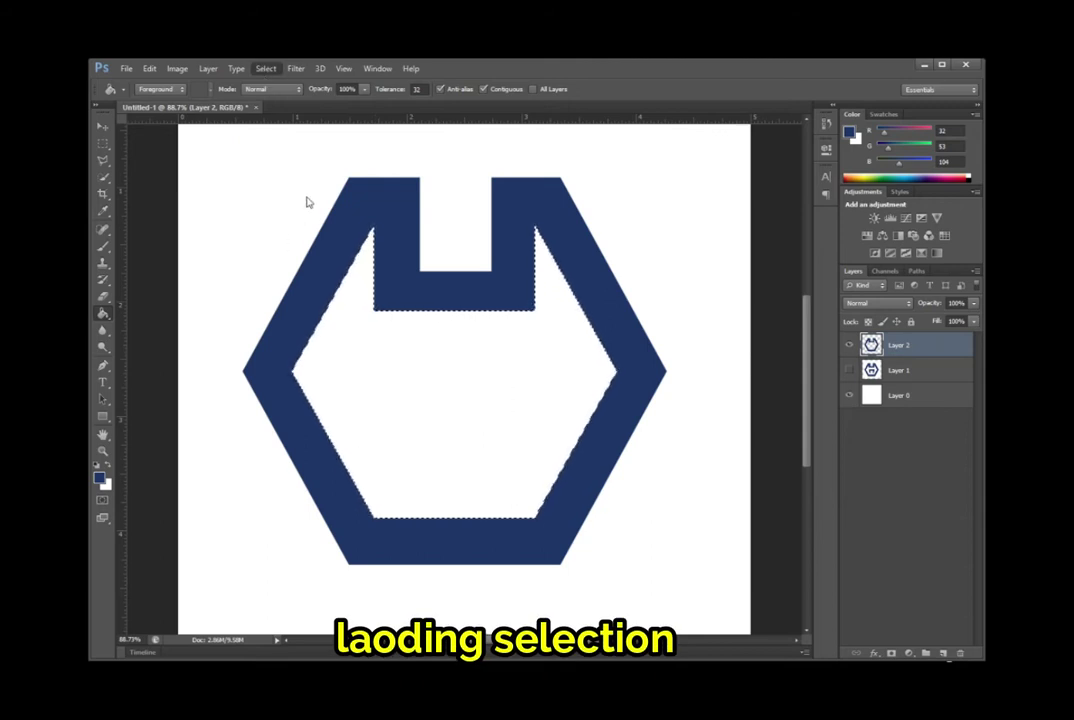
# Load the saved notch selection, fill it with navy to form the H, and deselect.
pyautogui.click(346, 299)
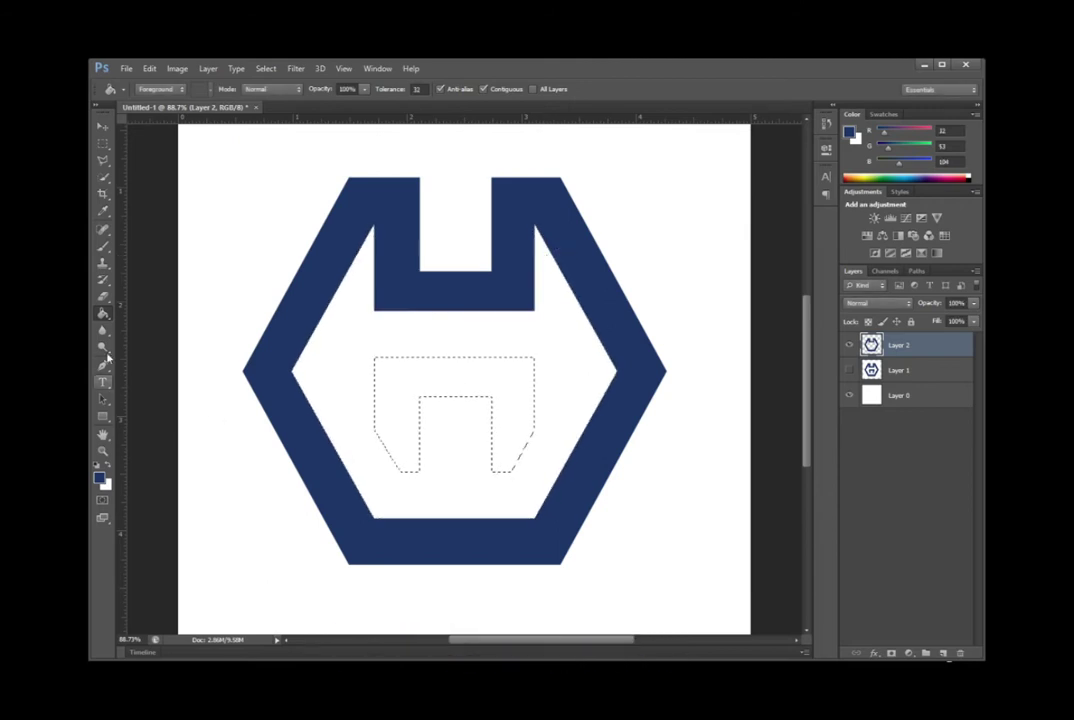
pyautogui.click(457, 376)
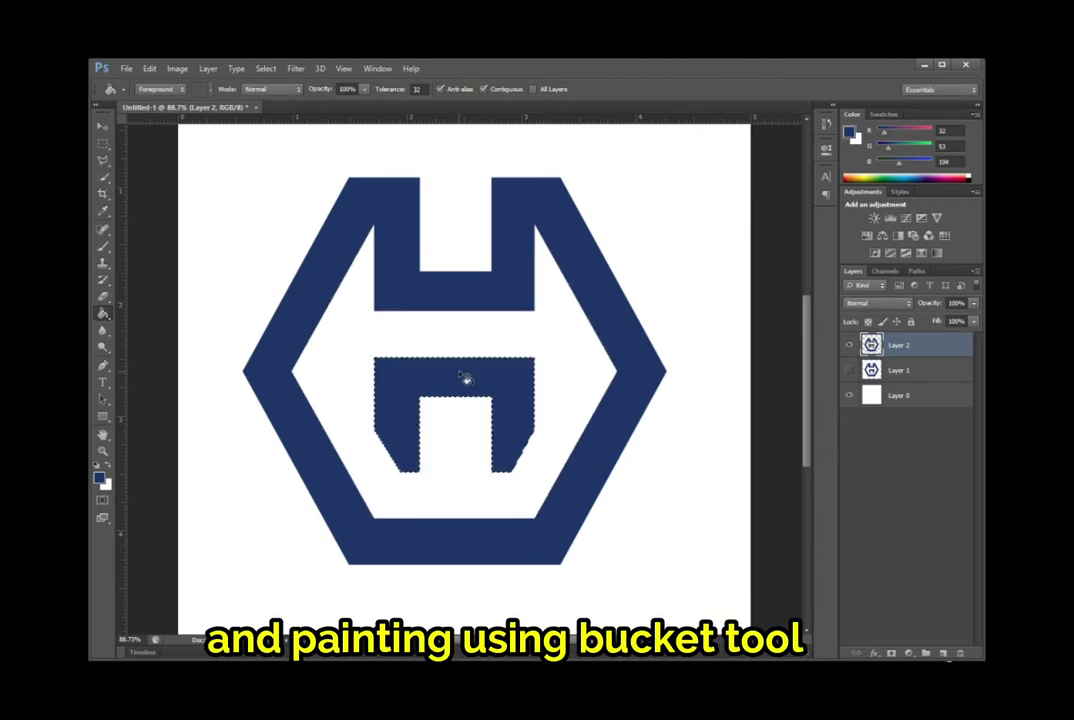
pyautogui.hotkey('ctrl', 'd')
pyautogui.scroll(2, 673, 441)
pyautogui.scroll(2, 526, 403)
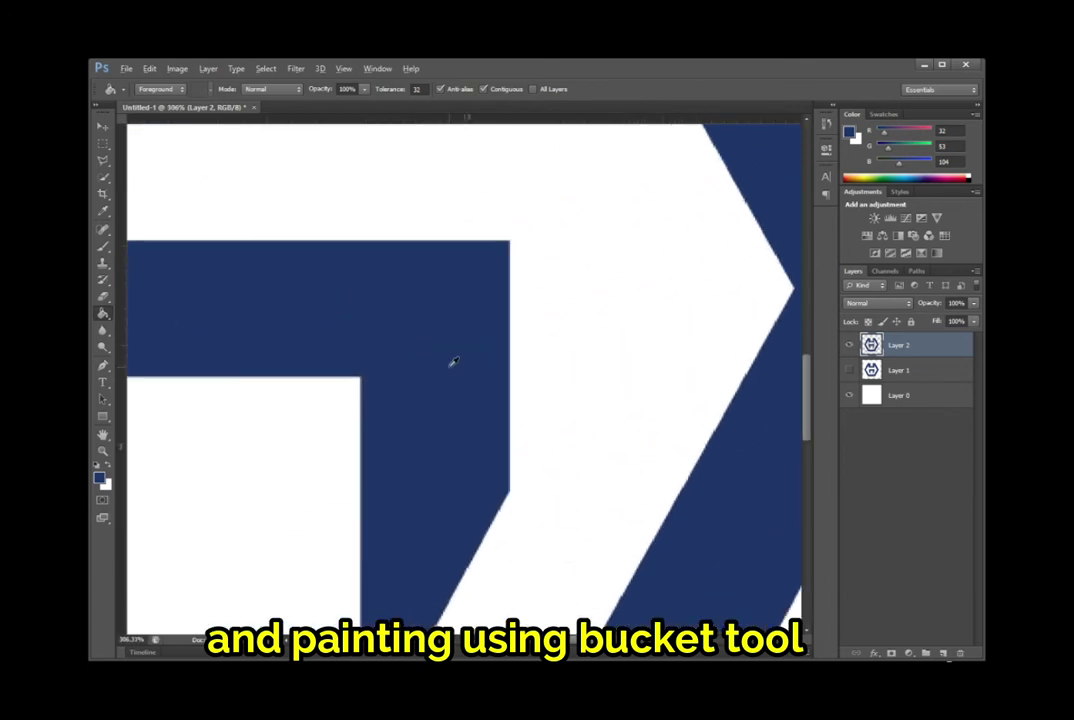
pyautogui.scroll(-2, 460, 365)
pyautogui.scroll(-2, 617, 363)
pyautogui.scroll(-2, 617, 363)
pyautogui.scroll(-1, 566, 345)
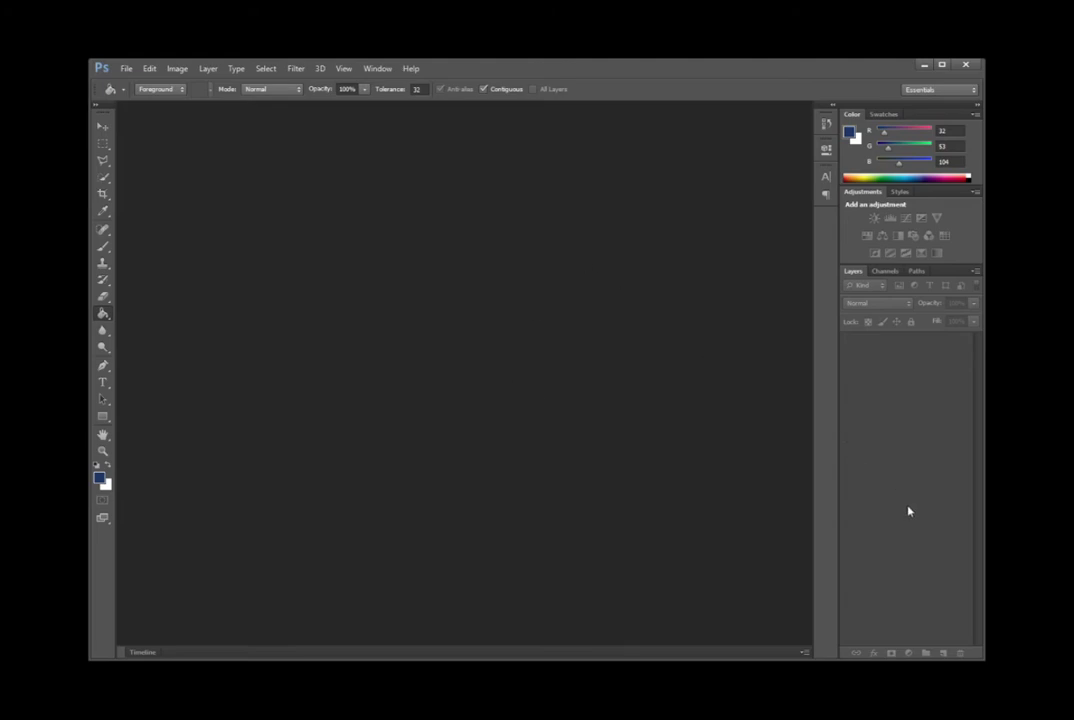
# Zoom in on the logo-768x140.jpg reference image.
pyautogui.keyDown('alt'); pyautogui.scroll(2, 498, 390); pyautogui.keyUp('alt')
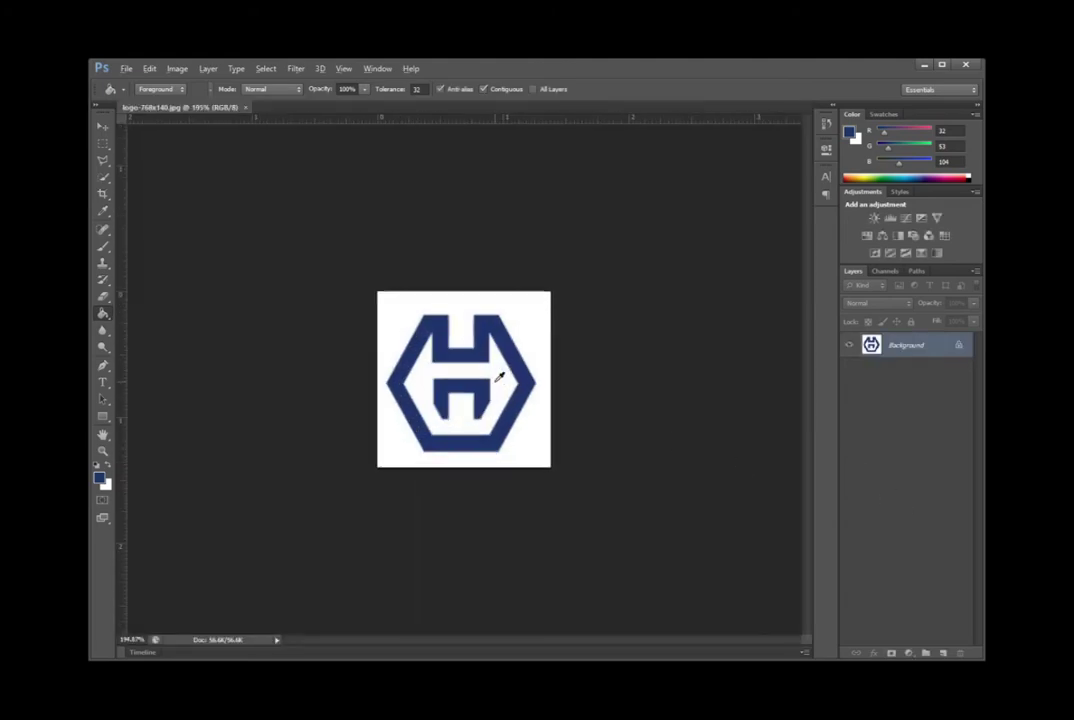
pyautogui.keyDown('alt'); pyautogui.scroll(2, 500, 380); pyautogui.keyUp('alt')
pyautogui.keyDown('alt'); pyautogui.scroll(2, 500, 375); pyautogui.keyUp('alt')
pyautogui.keyDown('alt'); pyautogui.scroll(2, 494, 355); pyautogui.keyUp('alt')
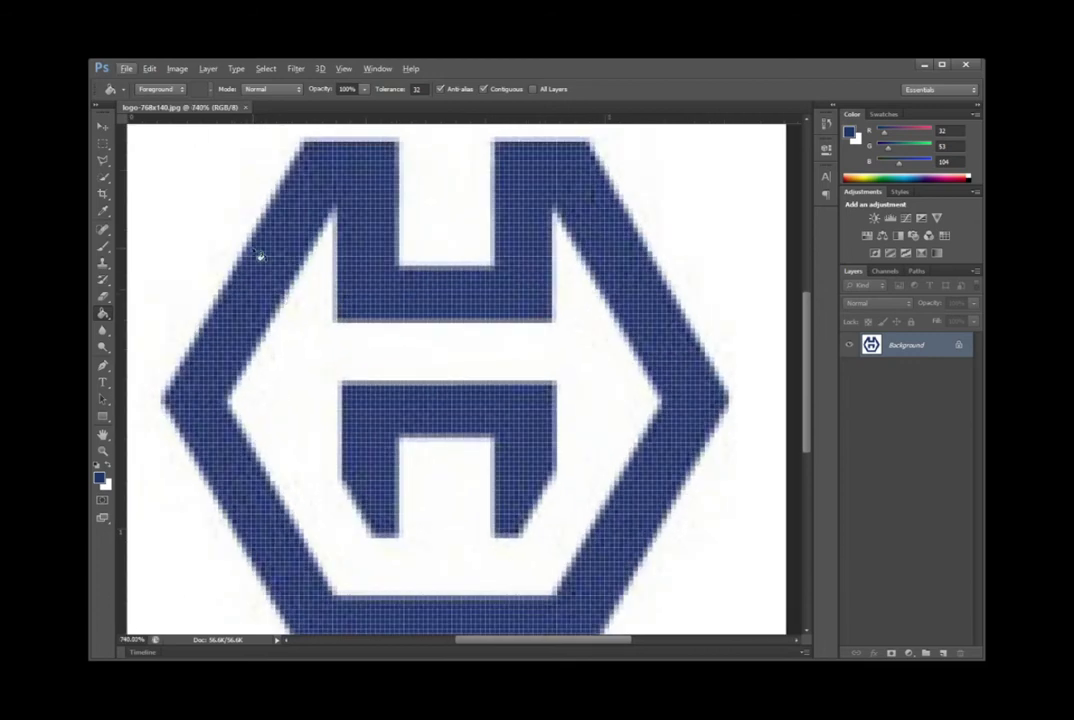
# With the Move tool active, convert the locked Background into an ordinary Layer 0.
pyautogui.click(104, 129)
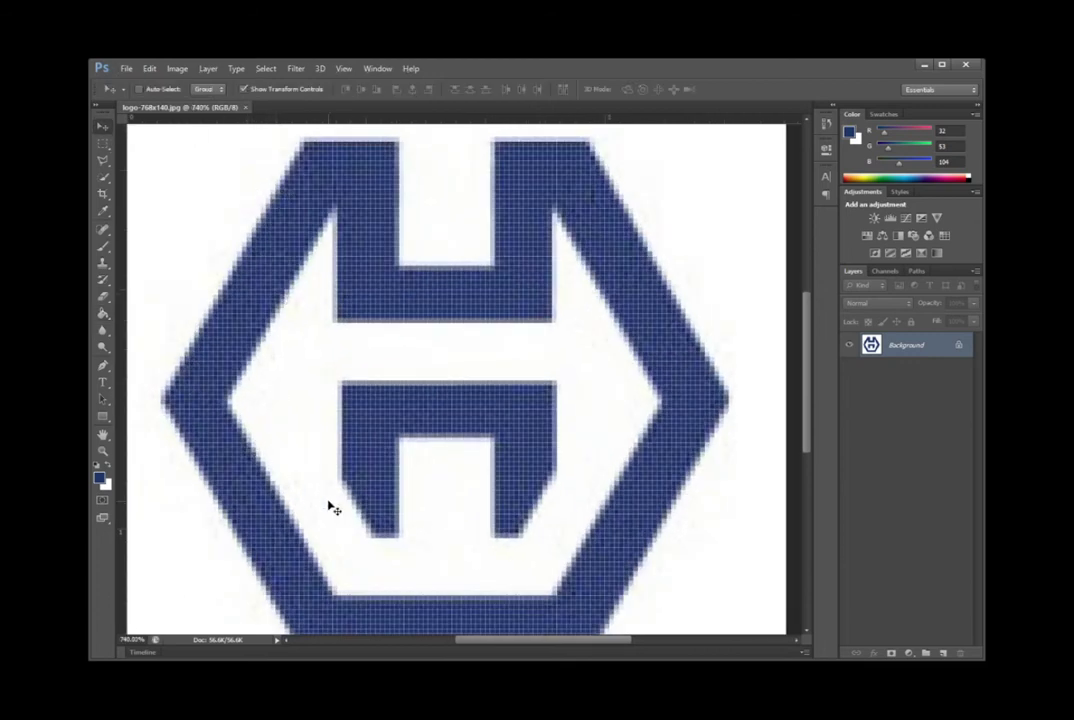
pyautogui.scroll(-2, 565, 382)
pyautogui.scroll(-2, 565, 382)
pyautogui.scroll(-2, 568, 381)
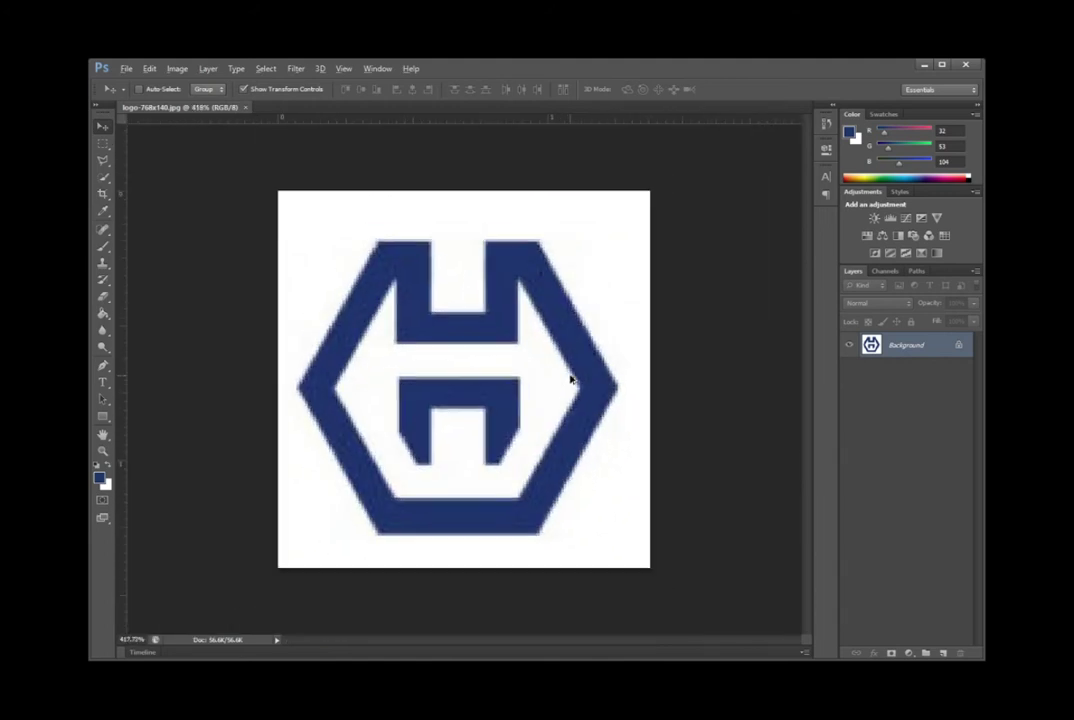
pyautogui.scroll(-1, 572, 380)
pyautogui.doubleClick(924, 353)
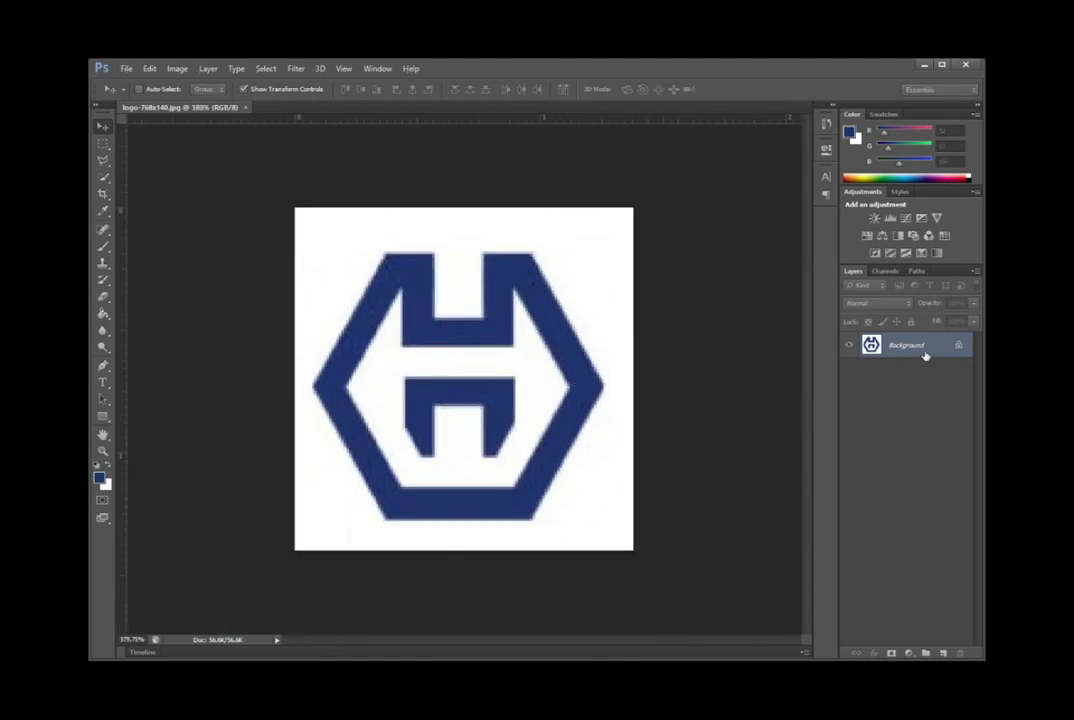
pyautogui.press('Return')
pyautogui.click(871, 479)
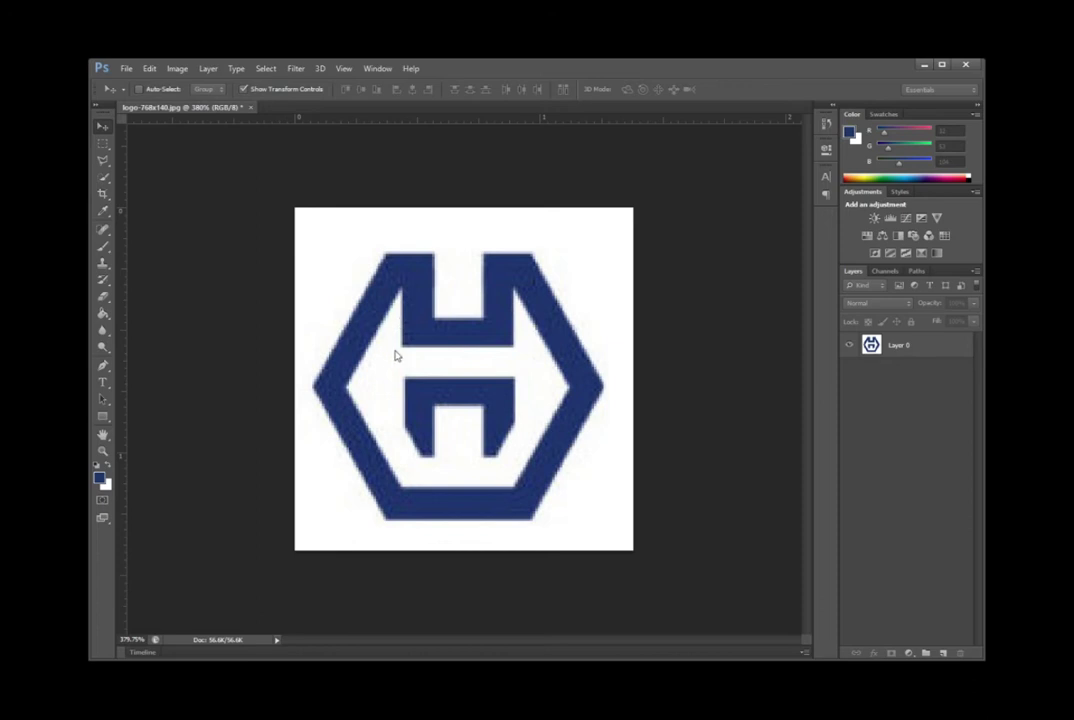
# Create a new document with centred horizontal and vertical guides, then close logo-768x140.jpg.
pyautogui.press('Return')
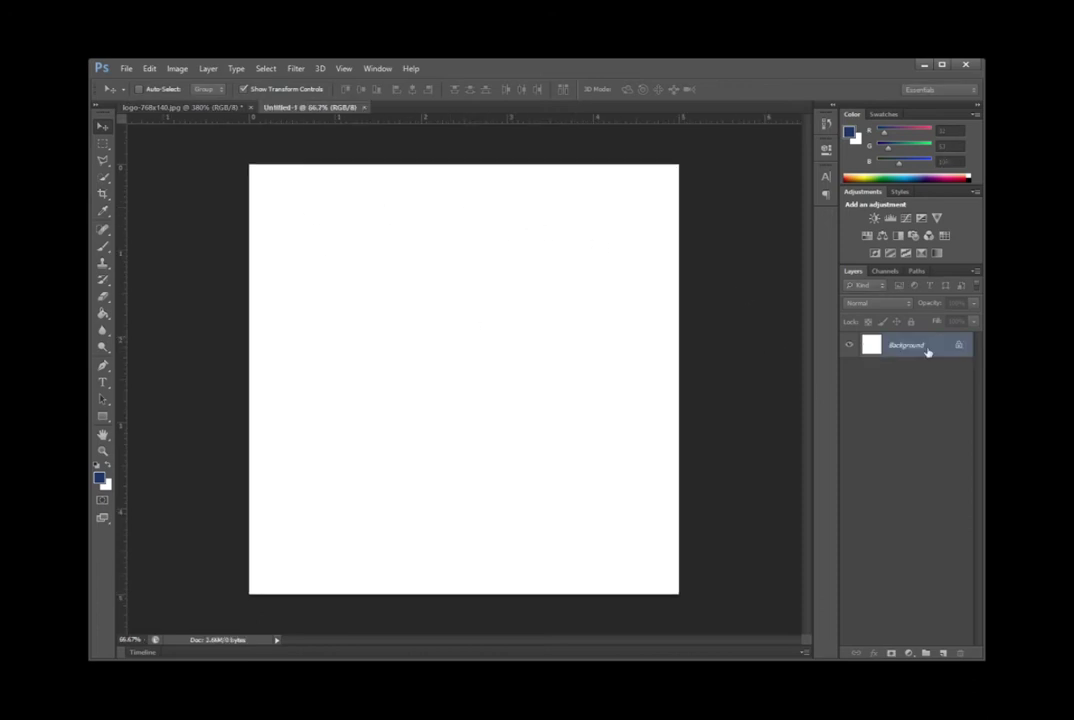
pyautogui.hotkey('ctrl', 't')
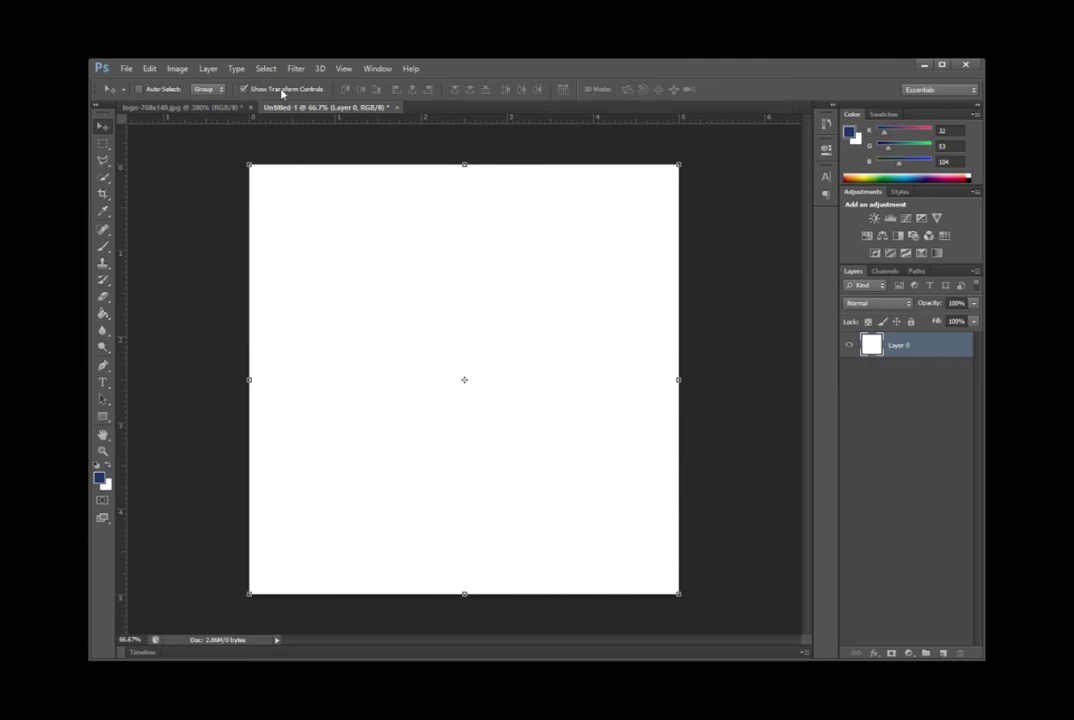
pyautogui.moveTo(490, 118); pyautogui.dragTo(490, 379)
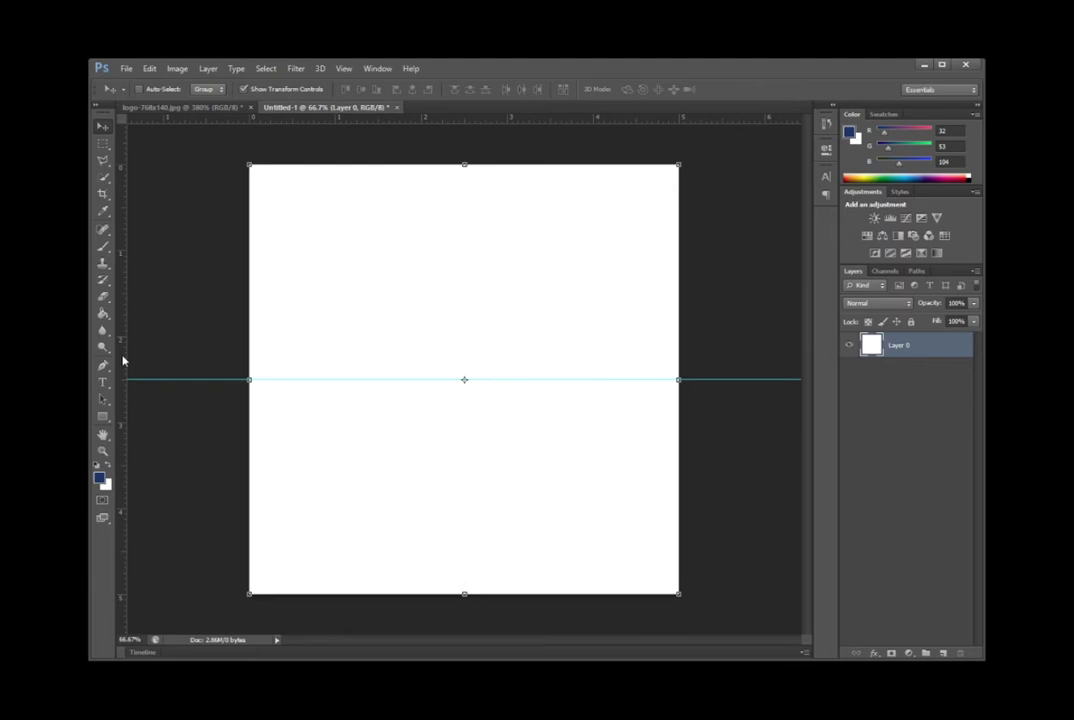
pyautogui.moveTo(122, 380); pyautogui.dragTo(466, 390)
pyautogui.click(216, 108)
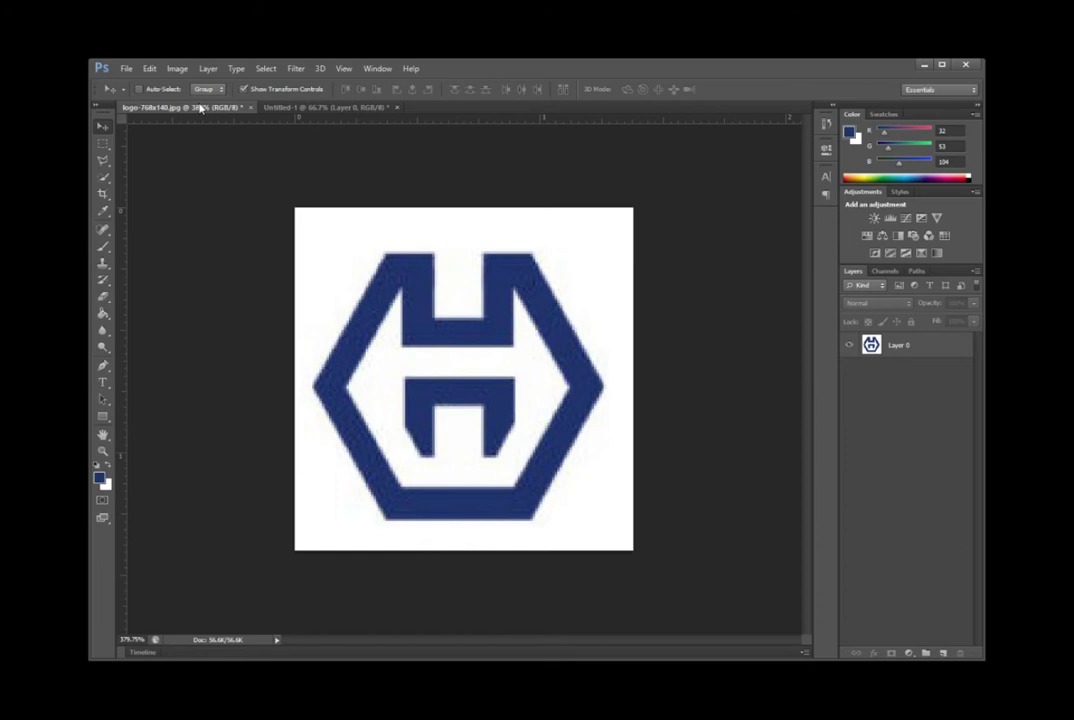
pyautogui.hotkey('ctrl', 'w')
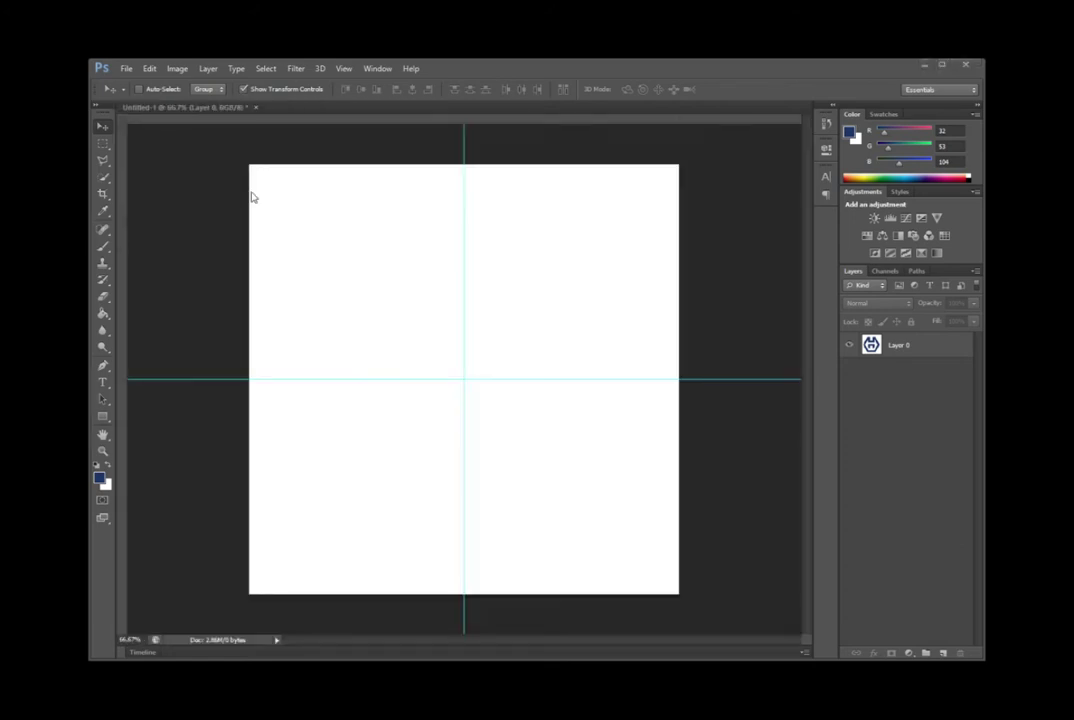
# Paste the copied logo onto a new layer, show rulers, and move it toward the upper left.
pyautogui.hotkey('ctrl', 'v')
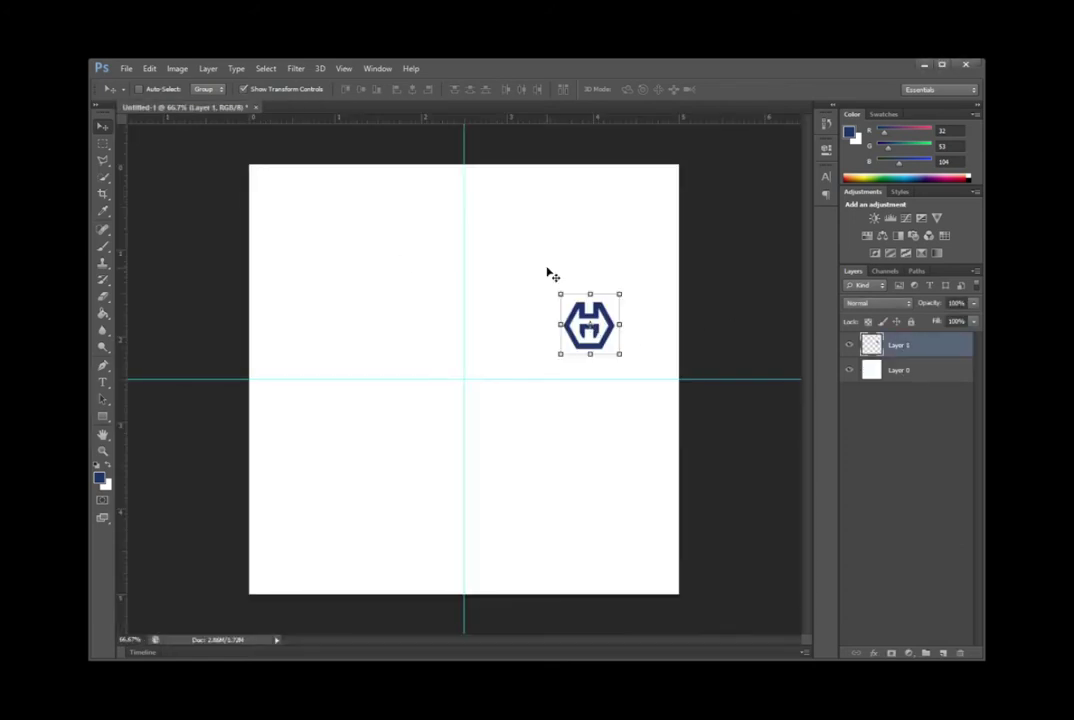
pyautogui.press('Return')
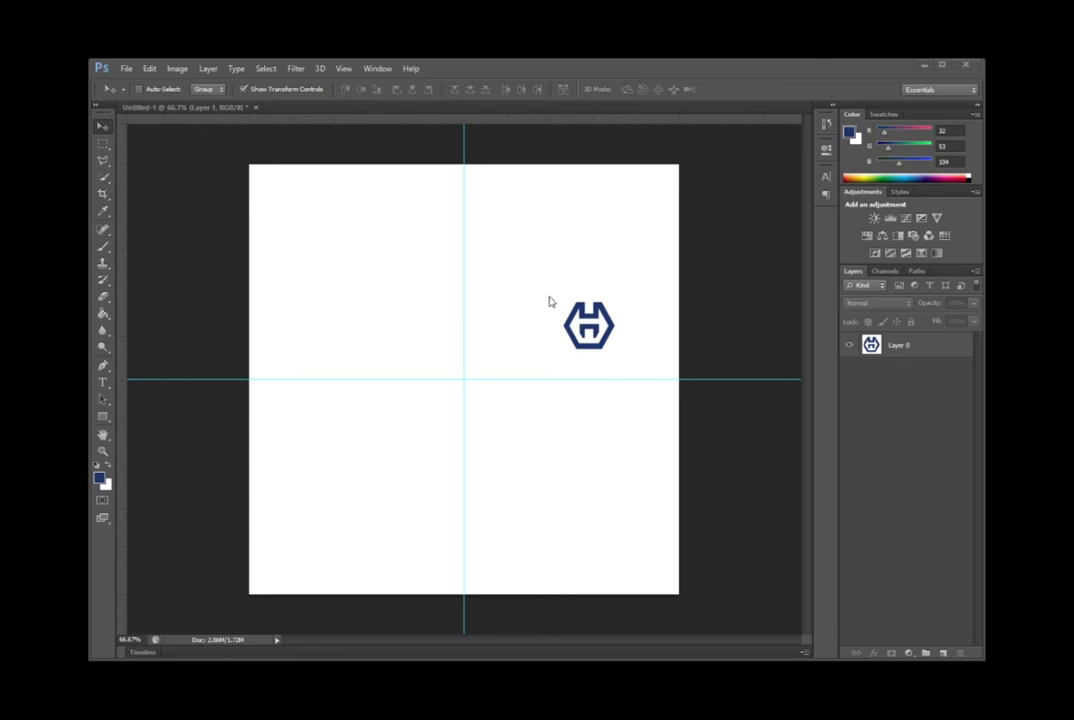
pyautogui.hotkey('ctrl', 'r')
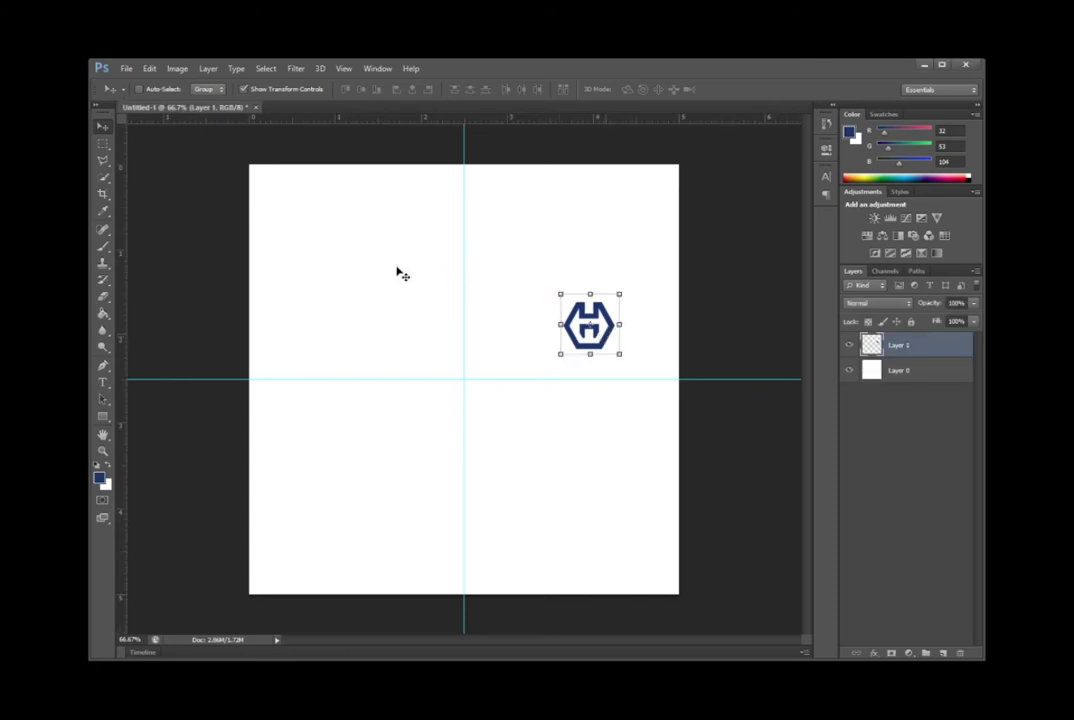
pyautogui.moveTo(589, 325); pyautogui.dragTo(369, 255)
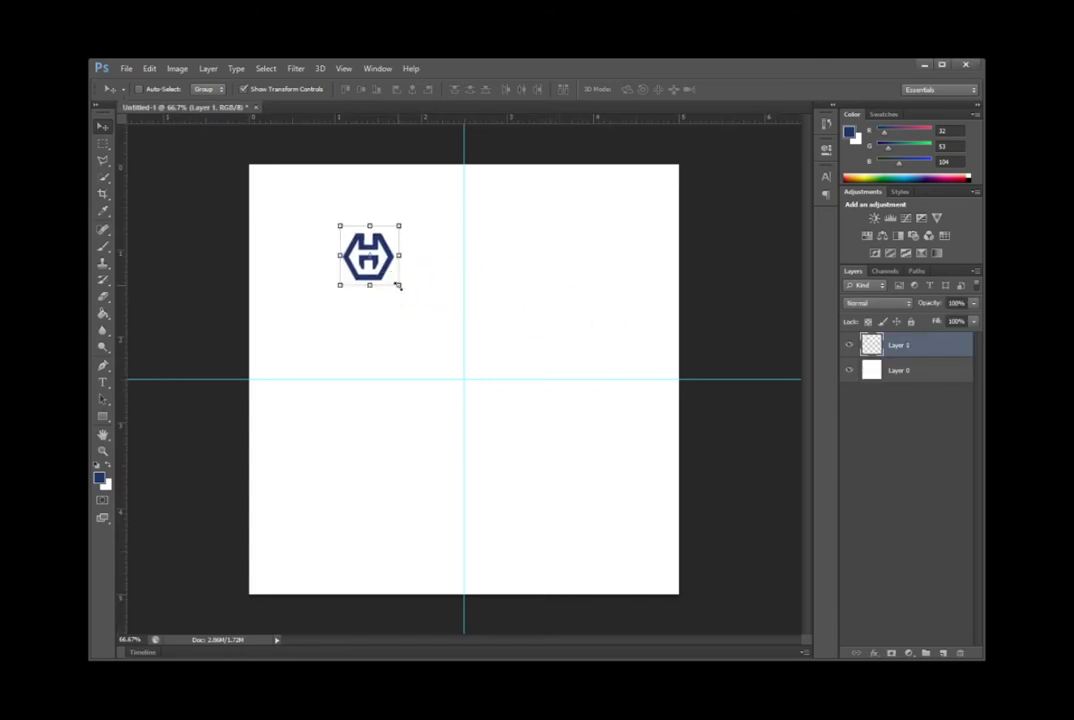
# Free Transform the logo to about 622%, centre it on the guides, and commit.
pyautogui.hotkey('ctrl', 't')
pyautogui.moveTo(667, 492); pyautogui.dragTo(652, 543)
pyautogui.moveTo(312, 209); pyautogui.dragTo(274, 176)
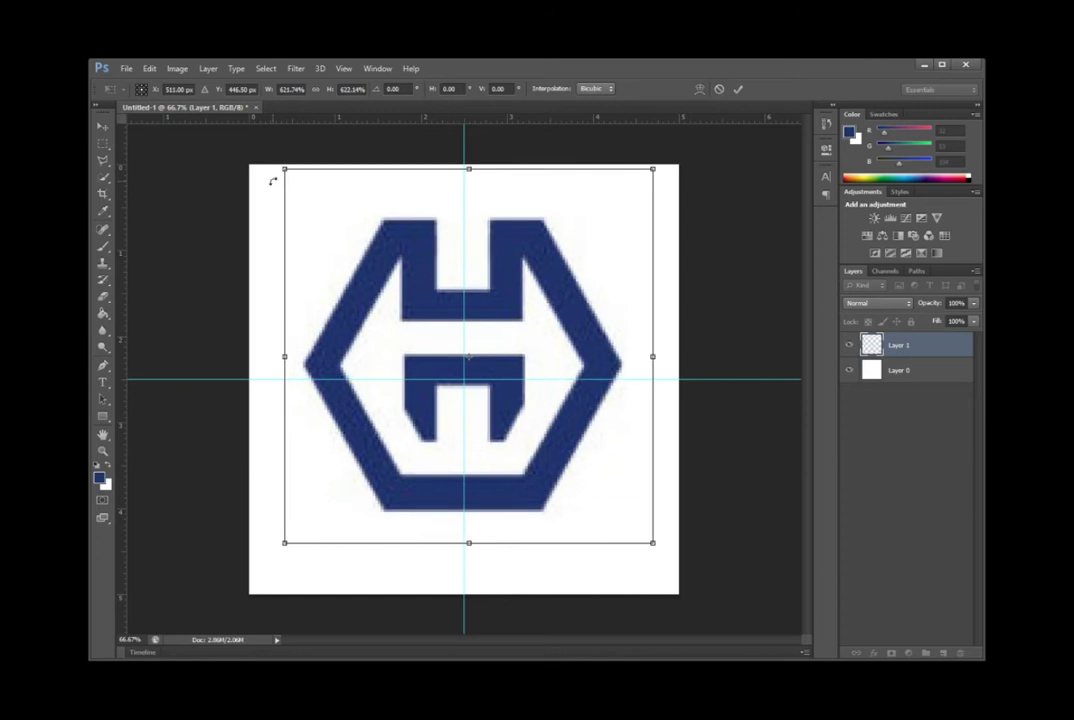
pyautogui.moveTo(420, 271); pyautogui.dragTo(415, 294)
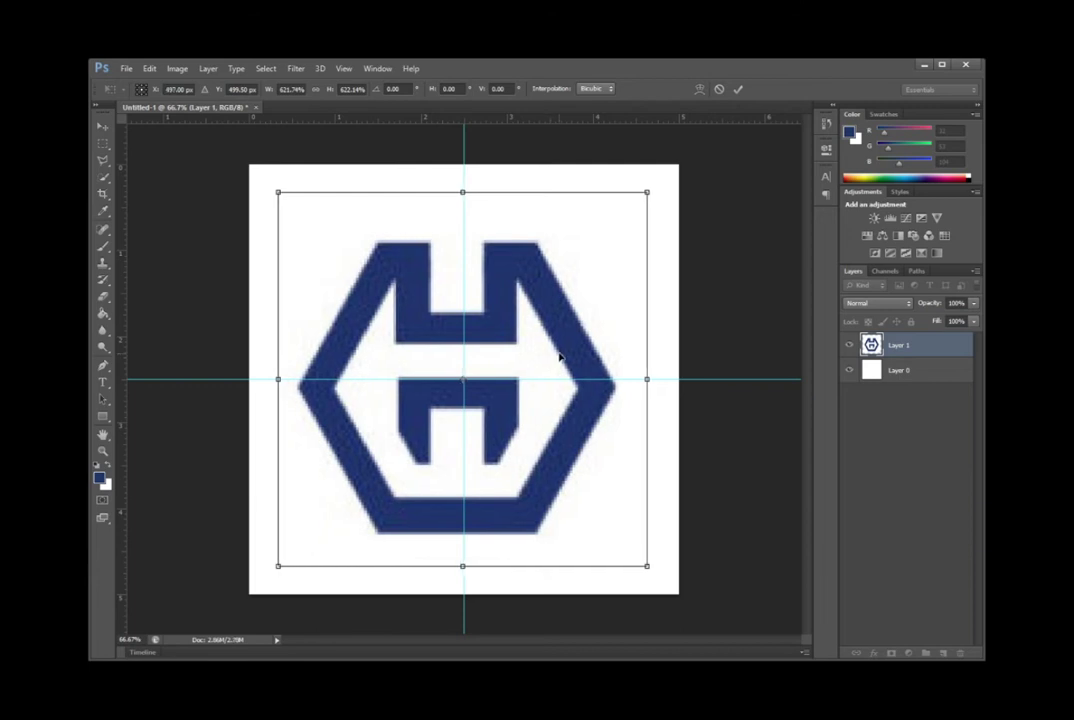
pyautogui.press('Down')
pyautogui.press('Down')
pyautogui.press('Down')
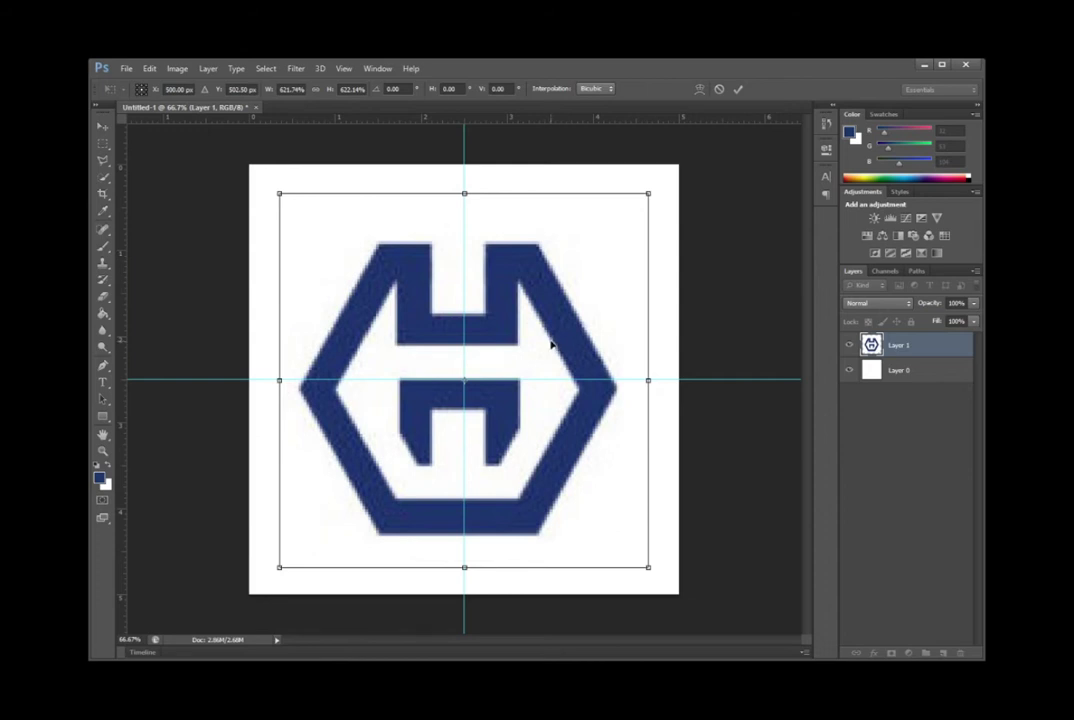
pyautogui.scroll(2, 535, 380)
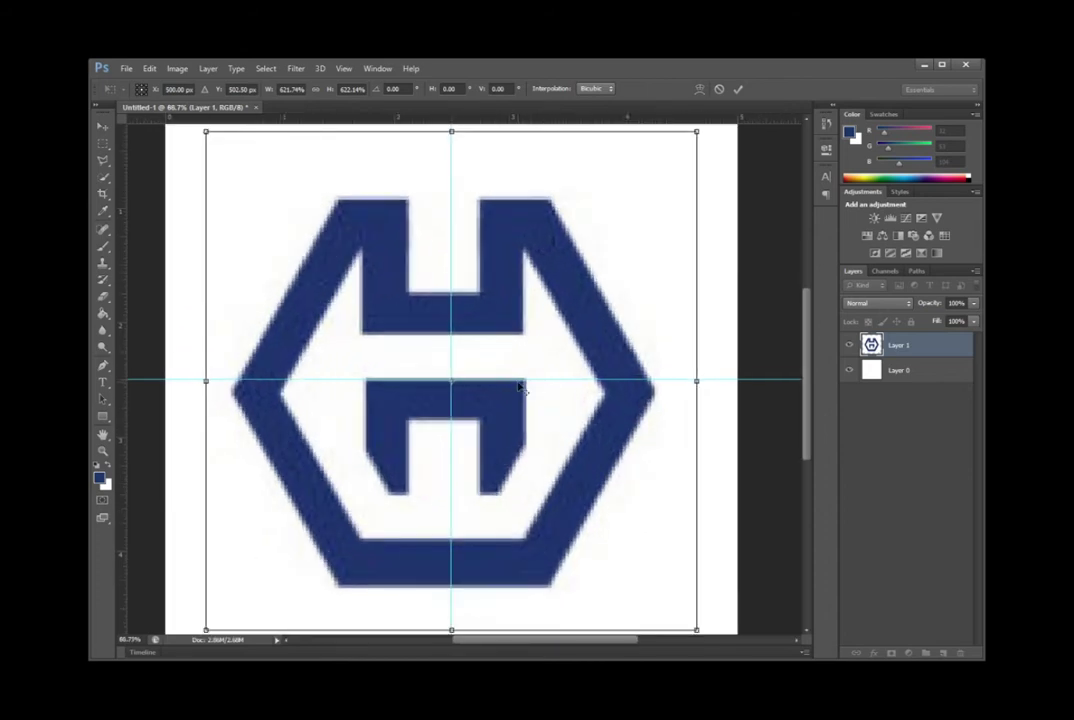
pyautogui.scroll(-3, 560, 302)
pyautogui.scroll(1, 500, 310)
pyautogui.scroll(1, 460, 319)
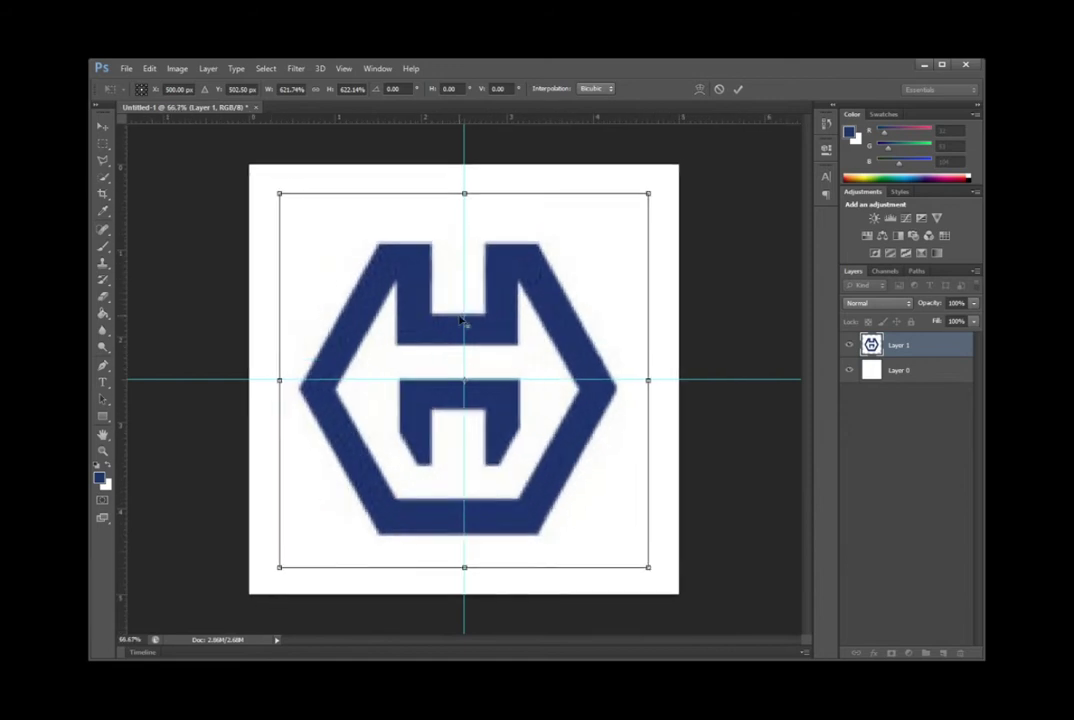
pyautogui.click(738, 90)
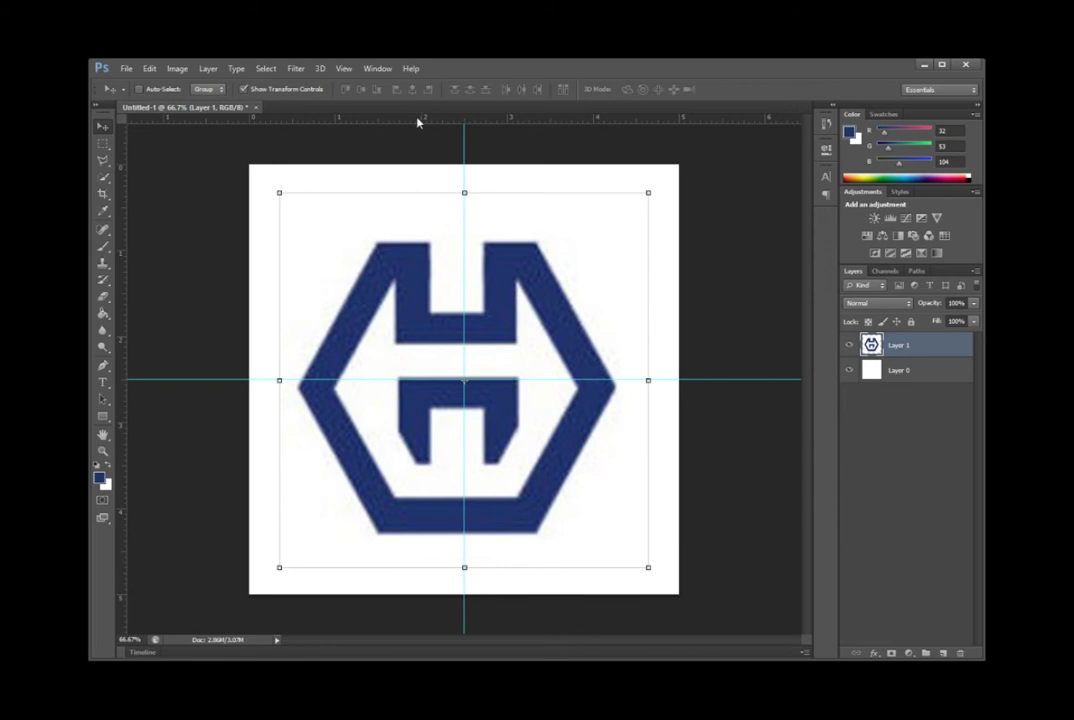
# Place horizontal guides at the logo's top and along the crossbar edges, fine-tuned while zoomed in.
pyautogui.moveTo(430, 117); pyautogui.dragTo(436, 247)
pyautogui.keyDown('alt'); pyautogui.scroll(2, 436, 247); pyautogui.keyUp('alt')
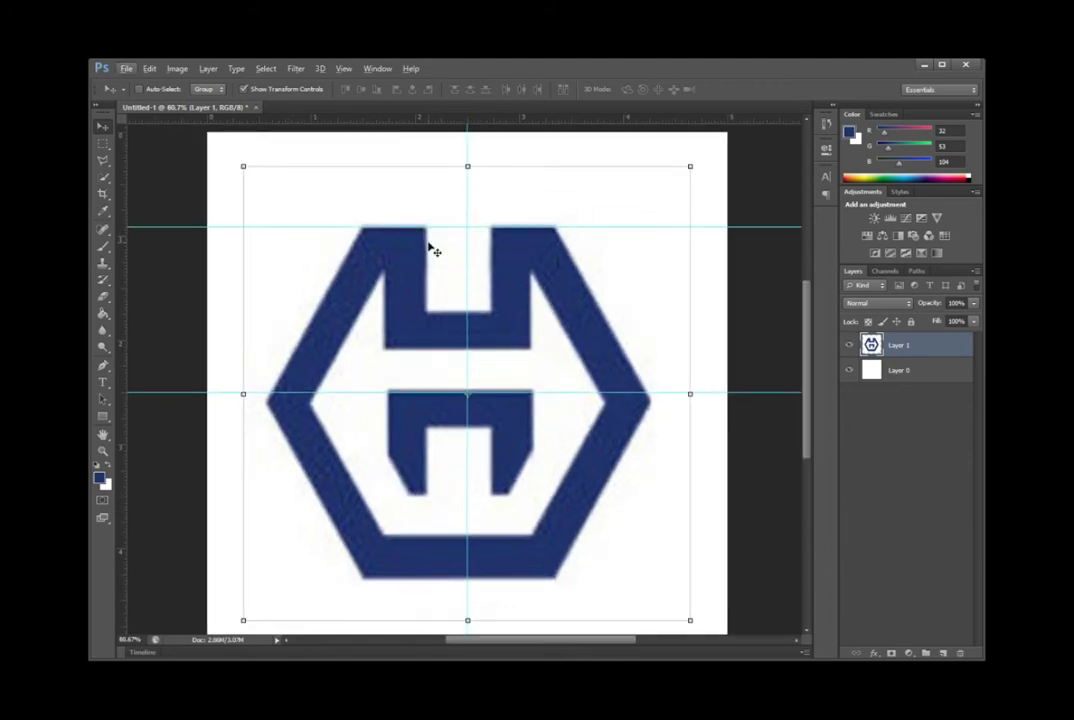
pyautogui.moveTo(455, 118); pyautogui.dragTo(454, 427)
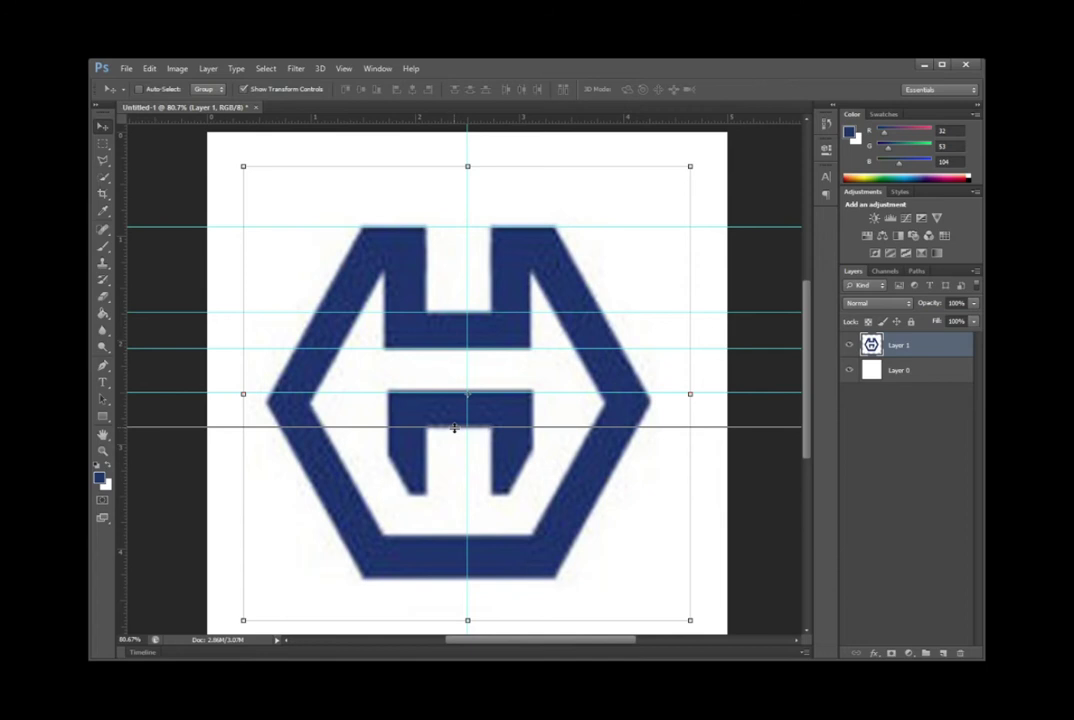
pyautogui.moveTo(454, 428); pyautogui.dragTo(455, 427)
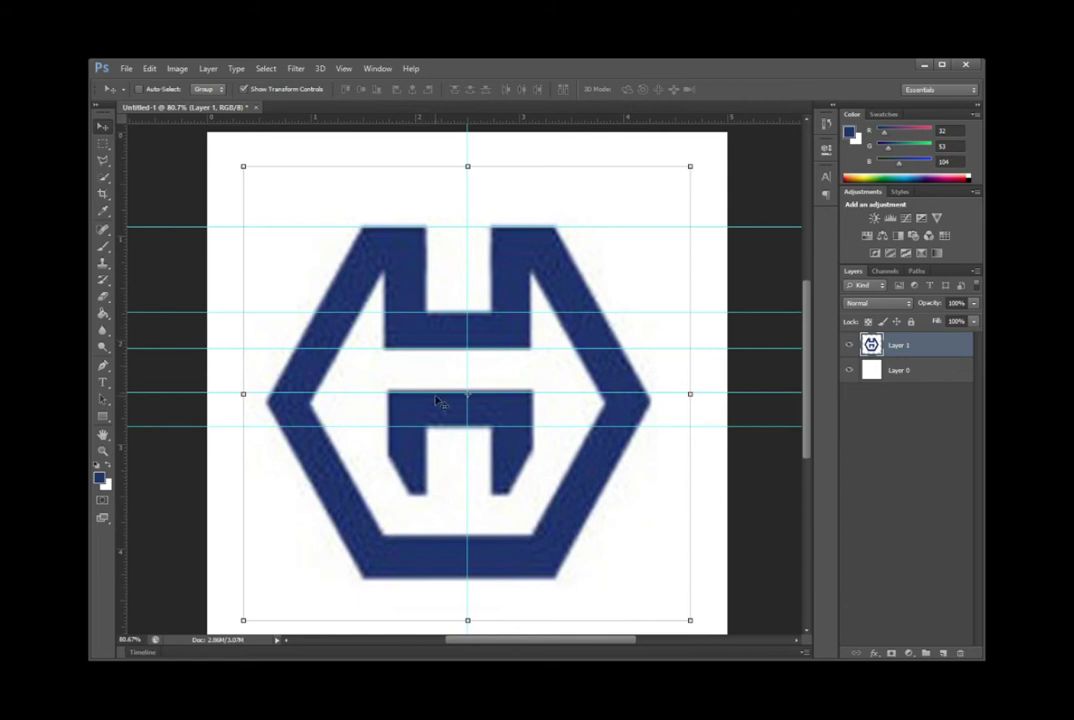
pyautogui.moveTo(435, 391); pyautogui.dragTo(456, 388)
pyautogui.scroll(3, 437, 392)
pyautogui.scroll(1, 436, 395)
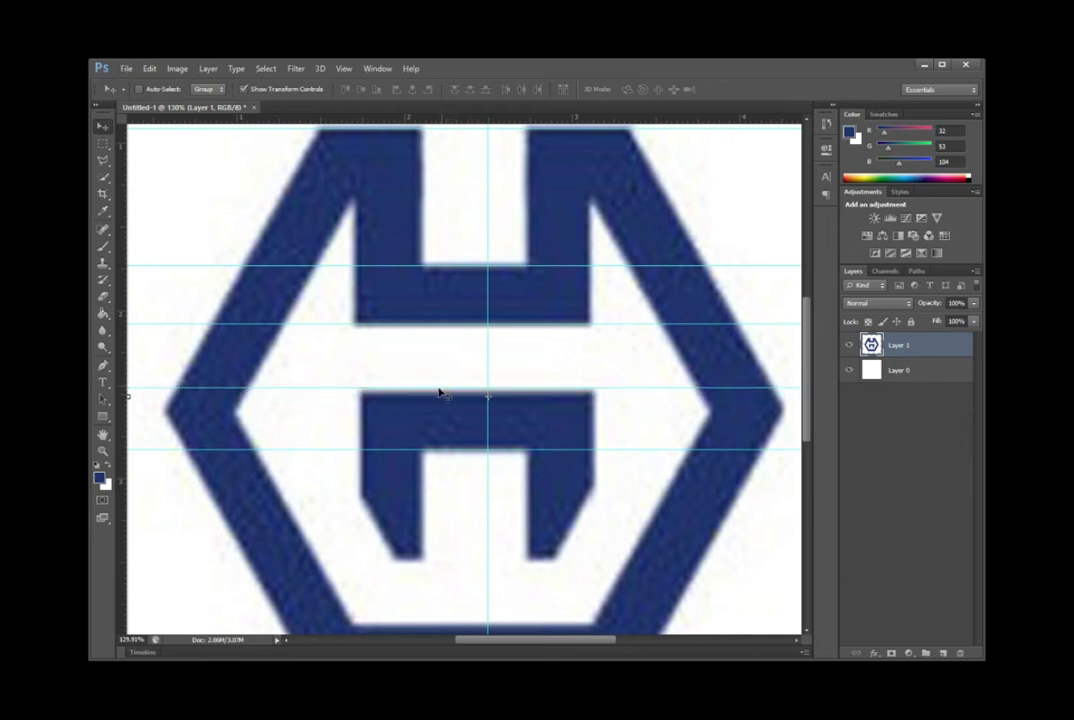
pyautogui.moveTo(425, 397); pyautogui.dragTo(383, 392)
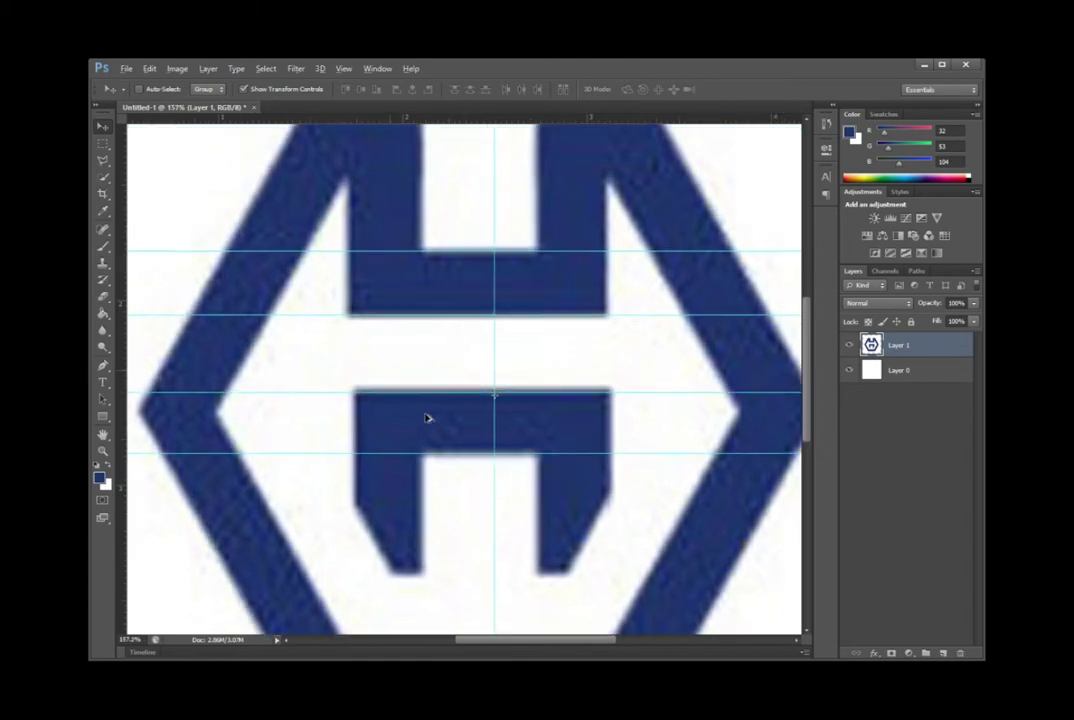
pyautogui.scroll(5, 430, 420)
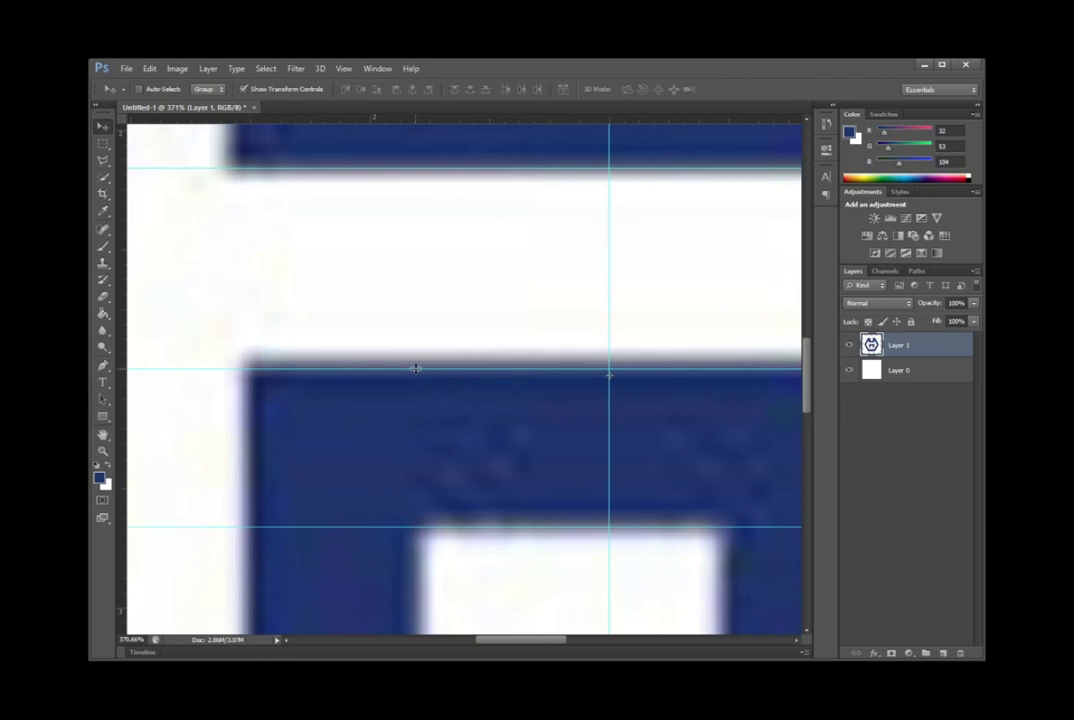
pyautogui.moveTo(418, 357); pyautogui.dragTo(446, 361)
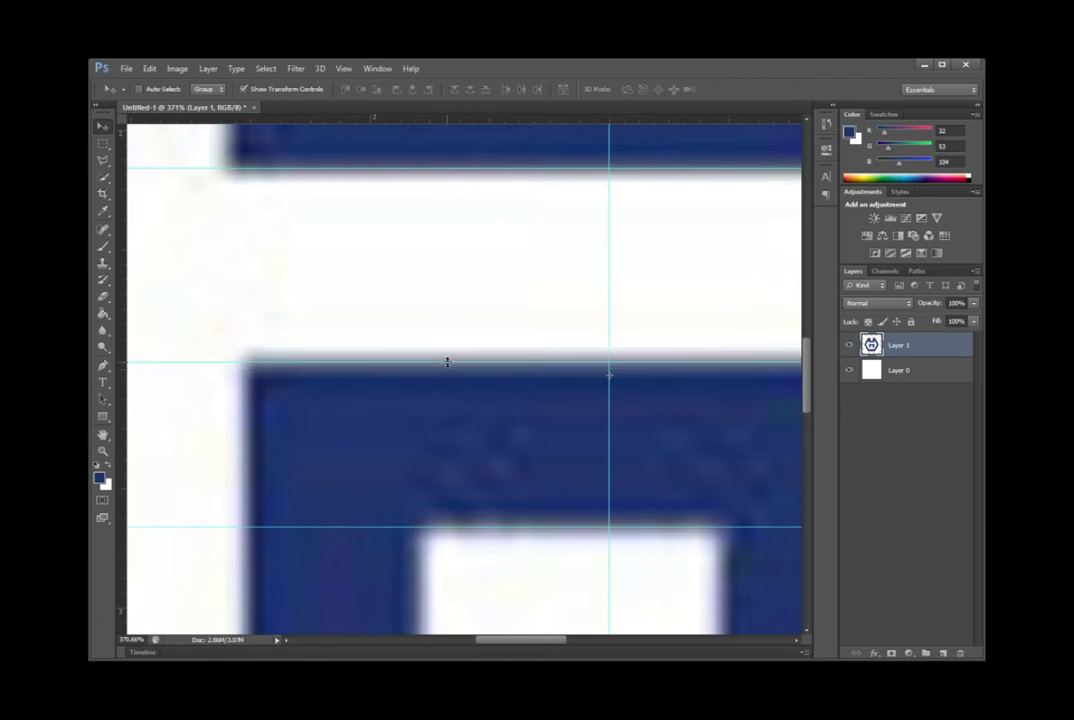
pyautogui.scroll(-2, 412, 325)
pyautogui.scroll(-3, 412, 326)
pyautogui.scroll(-2, 412, 326)
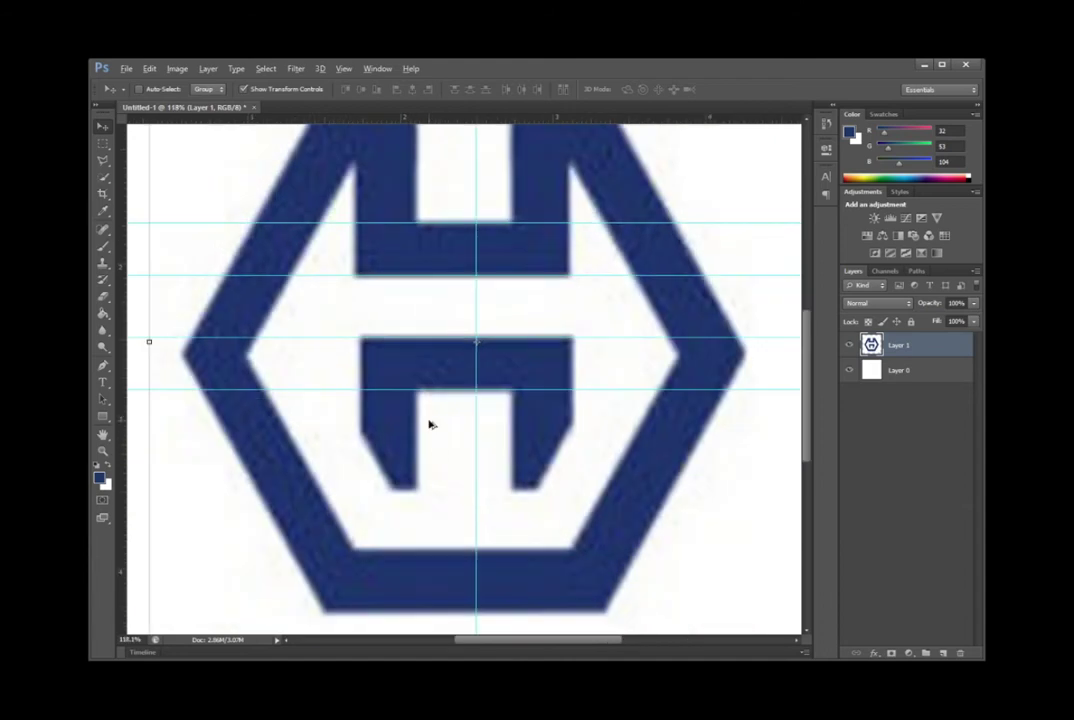
pyautogui.scroll(-1, 428, 424)
pyautogui.scroll(-1, 424, 417)
# Add horizontal guides at the H's legs, the hexagon's side points, and its bottom edges.
pyautogui.moveTo(432, 120); pyautogui.dragTo(438, 472)
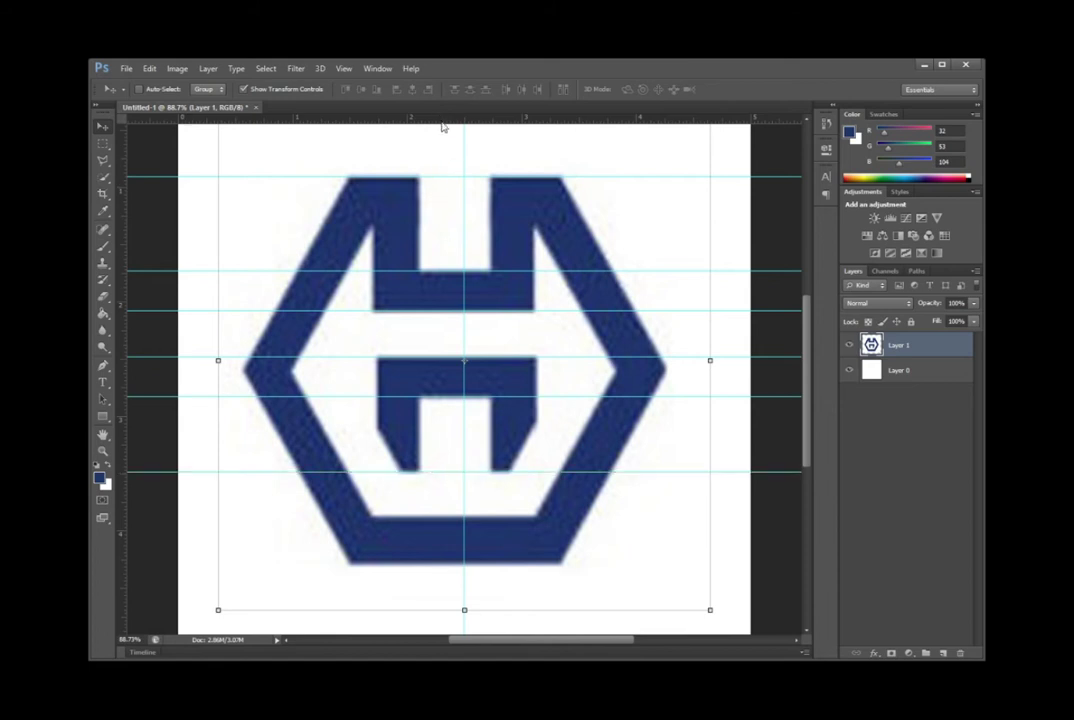
pyautogui.moveTo(465, 118); pyautogui.dragTo(388, 430)
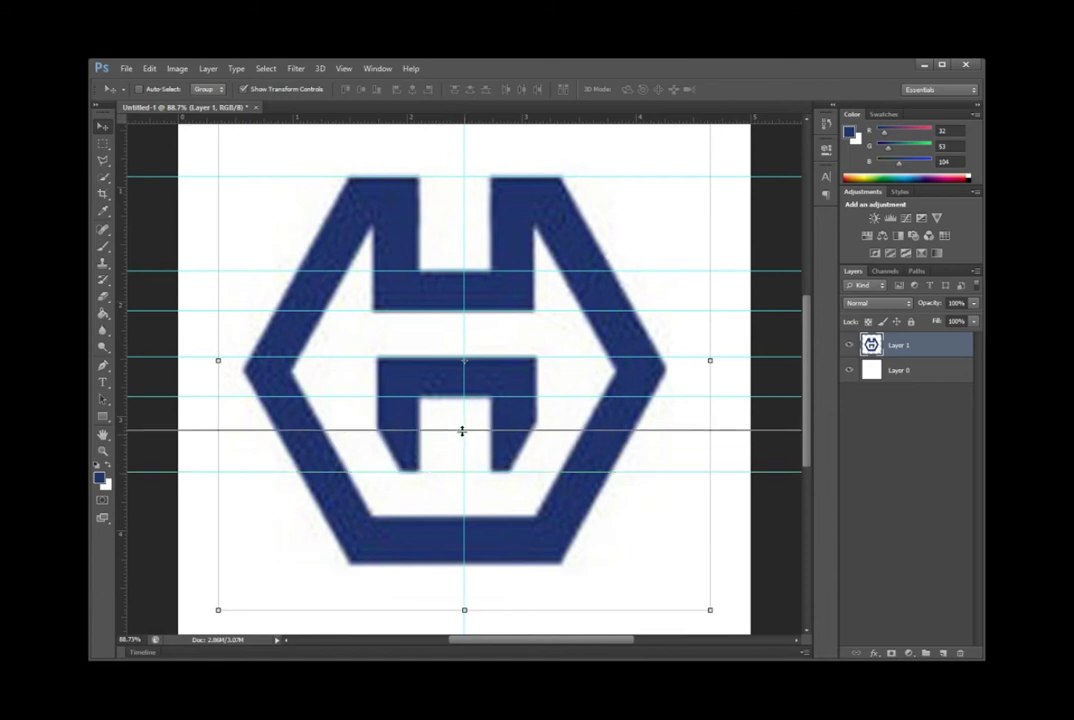
pyautogui.moveTo(388, 430); pyautogui.dragTo(389, 430)
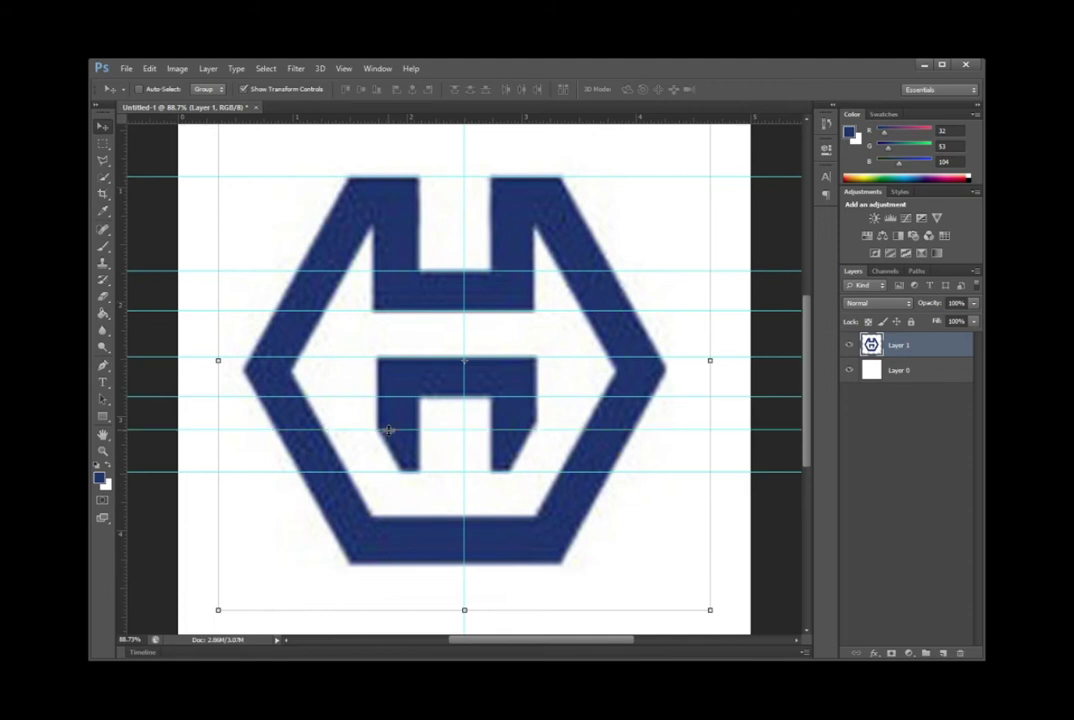
pyautogui.moveTo(430, 117)
pyautogui.mouseDown()
pyautogui.moveTo(553, 376)
pyautogui.moveTo(569, 370)
pyautogui.mouseUp()
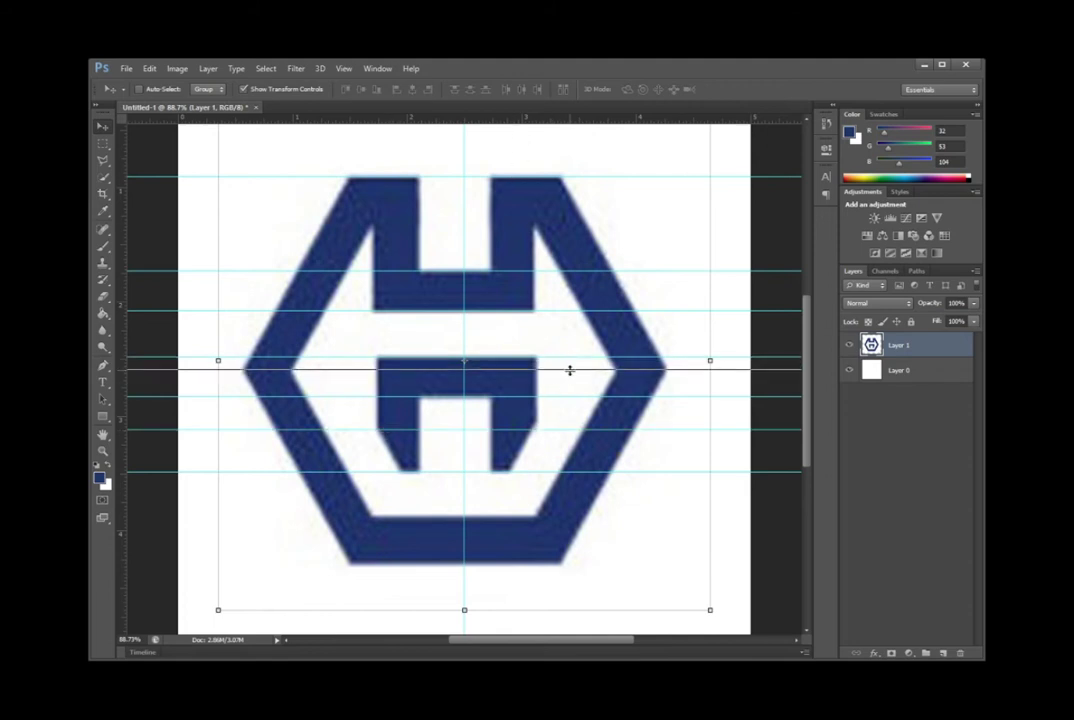
pyautogui.moveTo(570, 370); pyautogui.dragTo(569, 371)
pyautogui.moveTo(441, 495)
pyautogui.mouseDown()
pyautogui.moveTo(439, 563)
pyautogui.moveTo(439, 517)
pyautogui.mouseUp()
pyautogui.moveTo(429, 119); pyautogui.dragTo(440, 565)
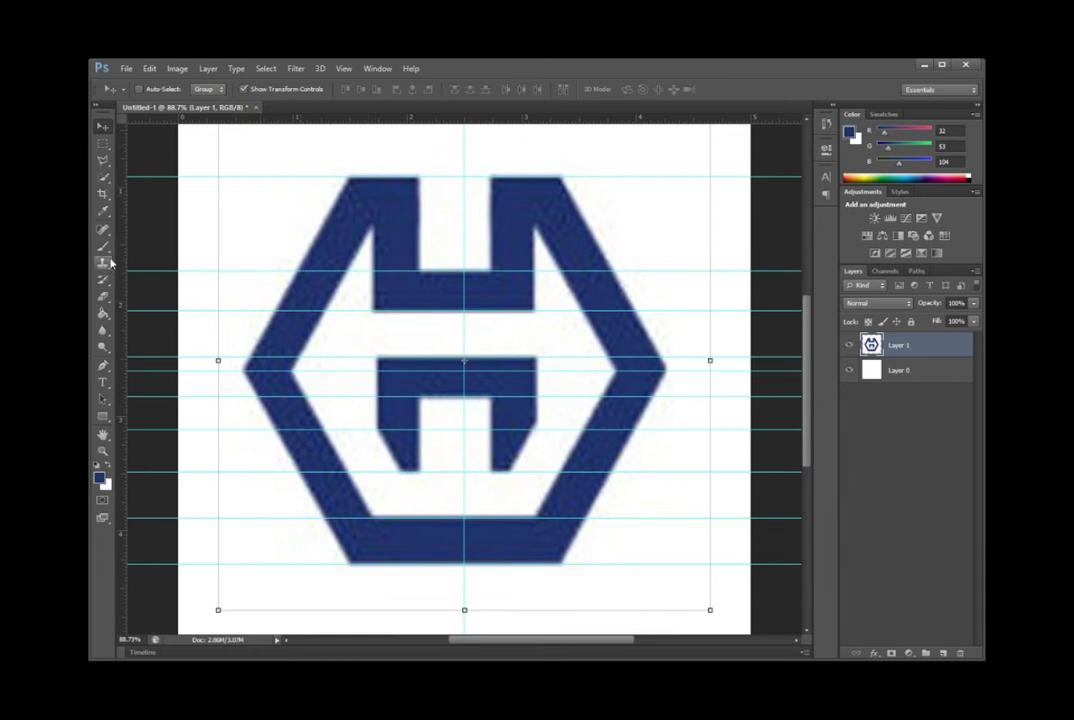
# Place vertical guides at the hexagon's left tip, inner left point, and both left-stem edges.
pyautogui.moveTo(123, 280); pyautogui.dragTo(242, 350)
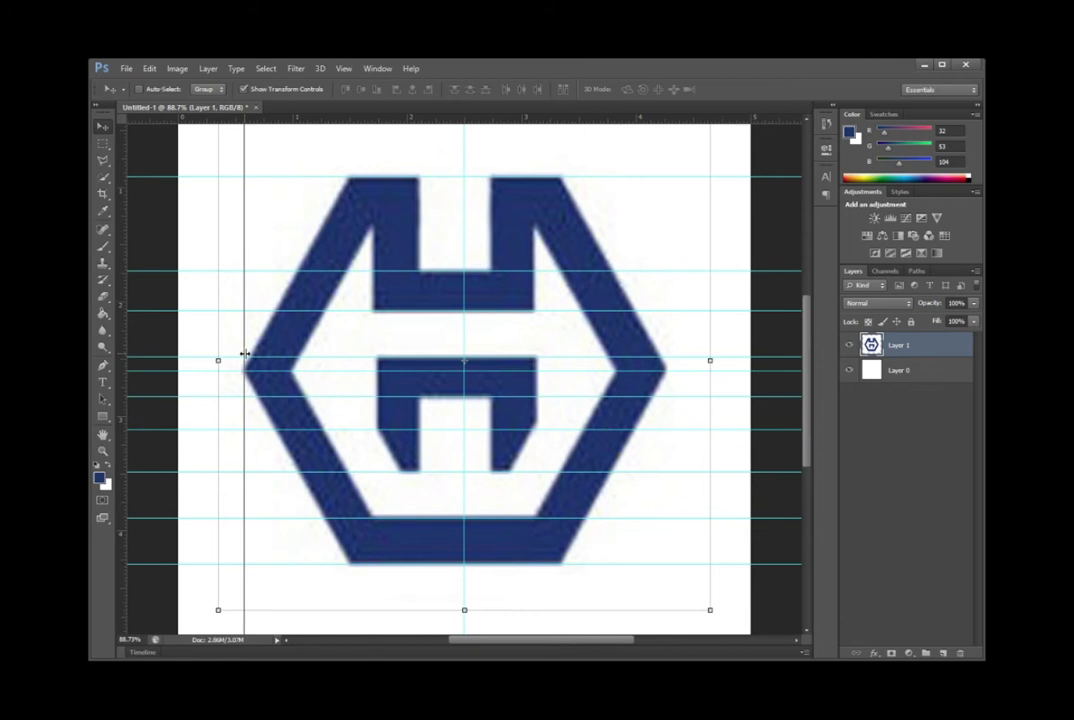
pyautogui.moveTo(242, 350); pyautogui.dragTo(242, 350)
pyautogui.moveTo(122, 338)
pyautogui.mouseDown()
pyautogui.moveTo(293, 370)
pyautogui.moveTo(291, 388)
pyautogui.mouseUp()
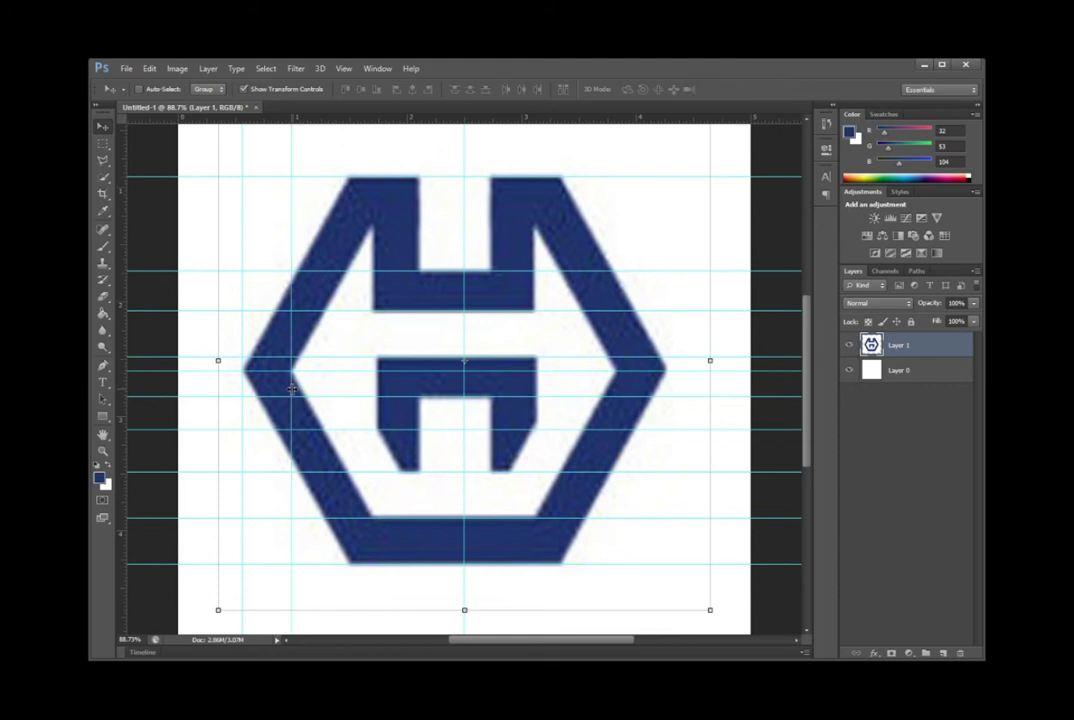
pyautogui.moveTo(122, 340)
pyautogui.mouseDown()
pyautogui.moveTo(379, 341)
pyautogui.moveTo(357, 329)
pyautogui.moveTo(343, 280)
pyautogui.moveTo(348, 211)
pyautogui.mouseUp()
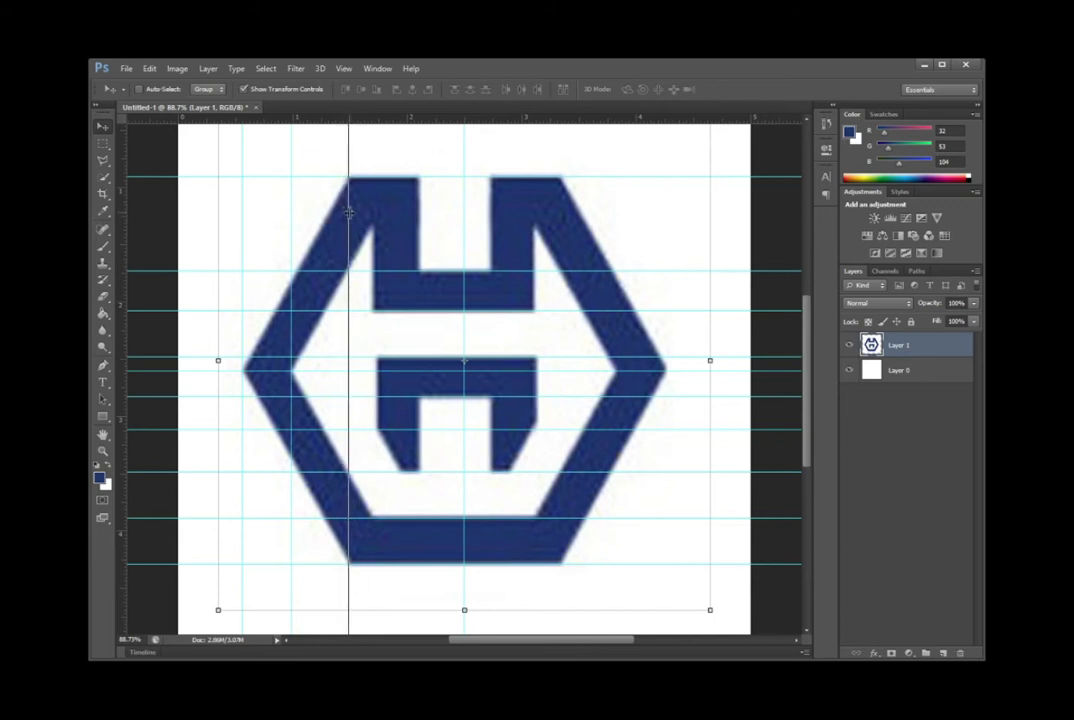
pyautogui.moveTo(348, 211); pyautogui.dragTo(349, 211)
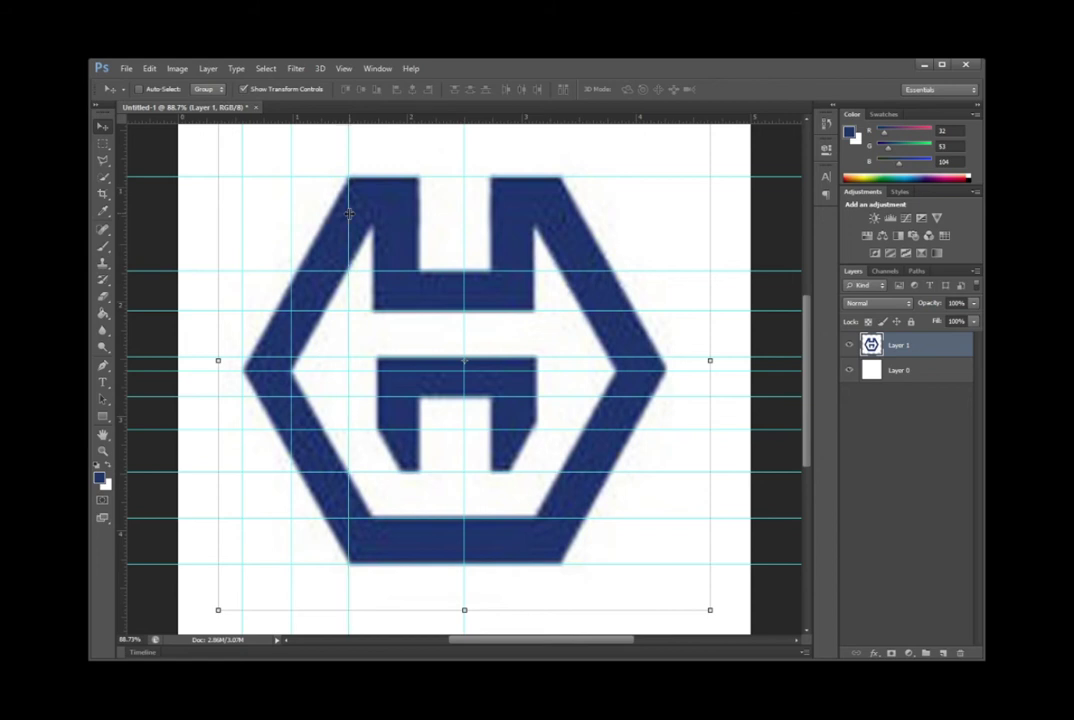
pyautogui.moveTo(121, 327)
pyautogui.mouseDown()
pyautogui.moveTo(386, 321)
pyautogui.moveTo(374, 328)
pyautogui.mouseUp()
pyautogui.moveTo(348, 413)
pyautogui.mouseDown()
pyautogui.moveTo(410, 440)
pyautogui.moveTo(402, 453)
pyautogui.mouseUp()
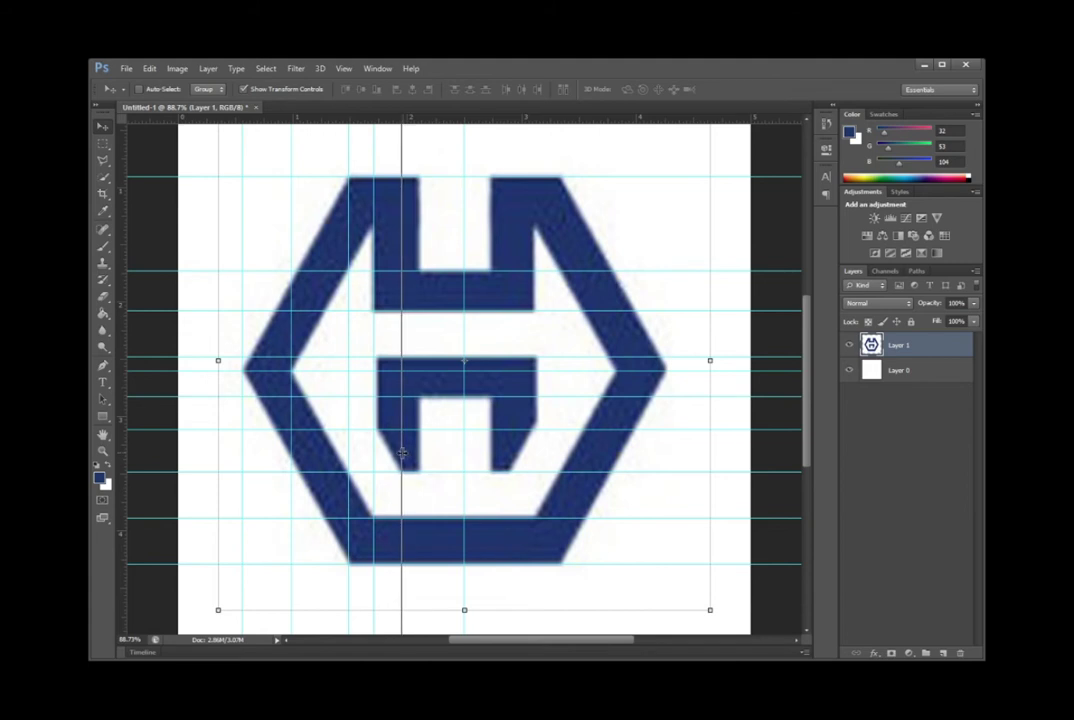
pyautogui.moveTo(402, 453); pyautogui.dragTo(402, 448)
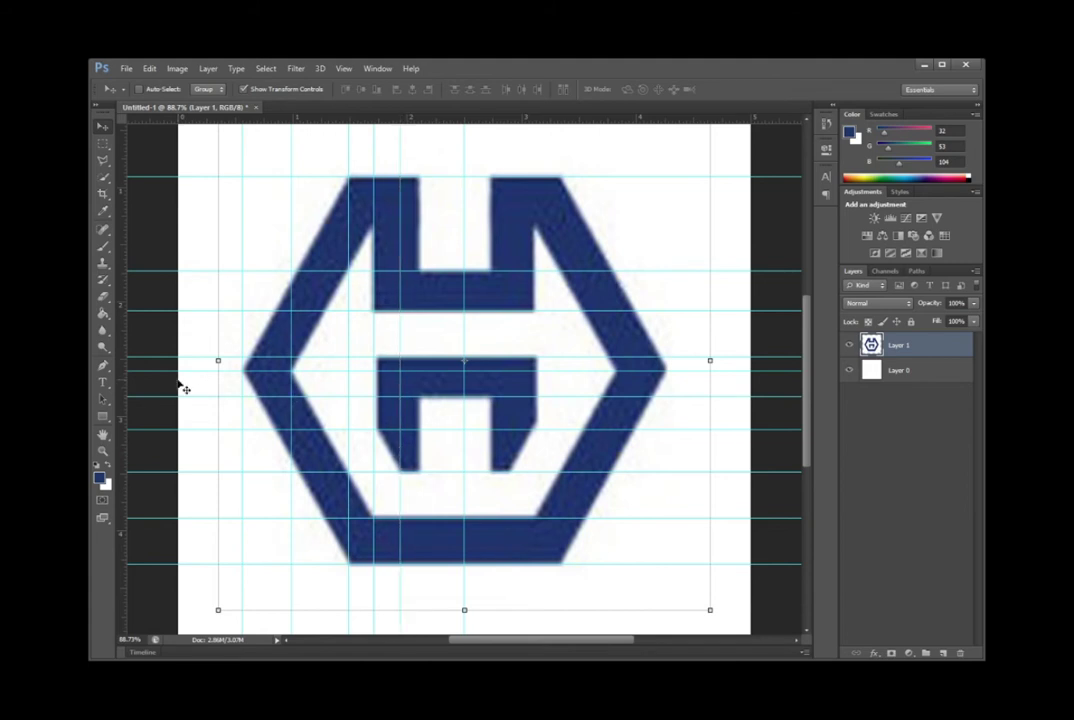
pyautogui.moveTo(402, 292); pyautogui.dragTo(420, 242)
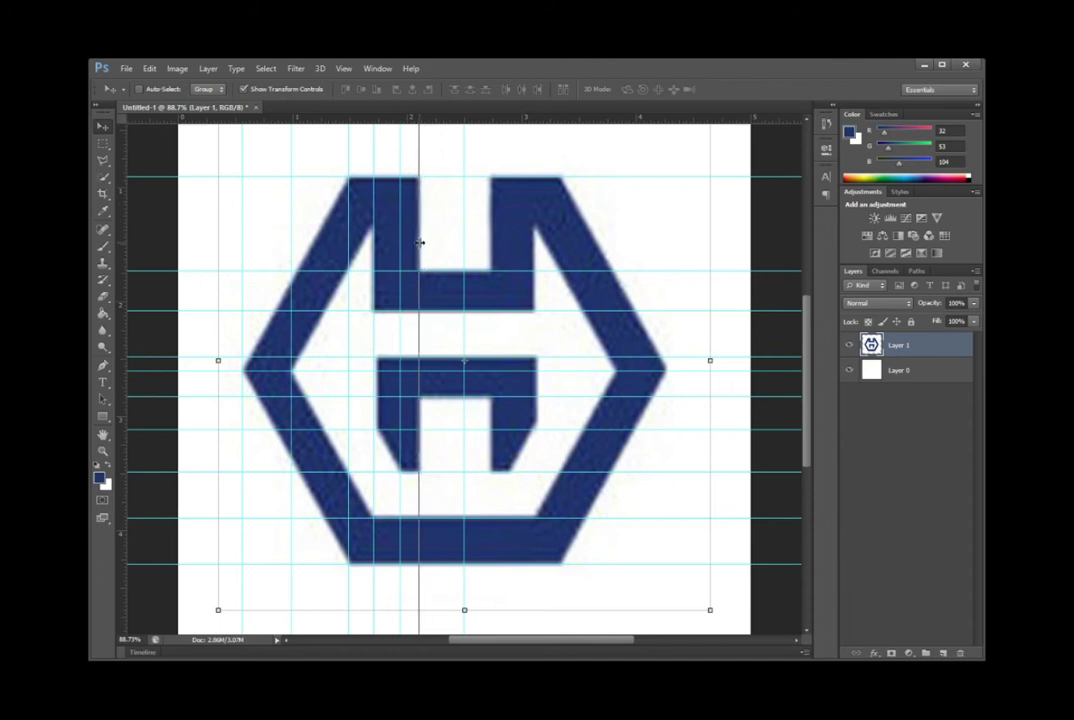
pyautogui.moveTo(420, 242); pyautogui.dragTo(420, 242)
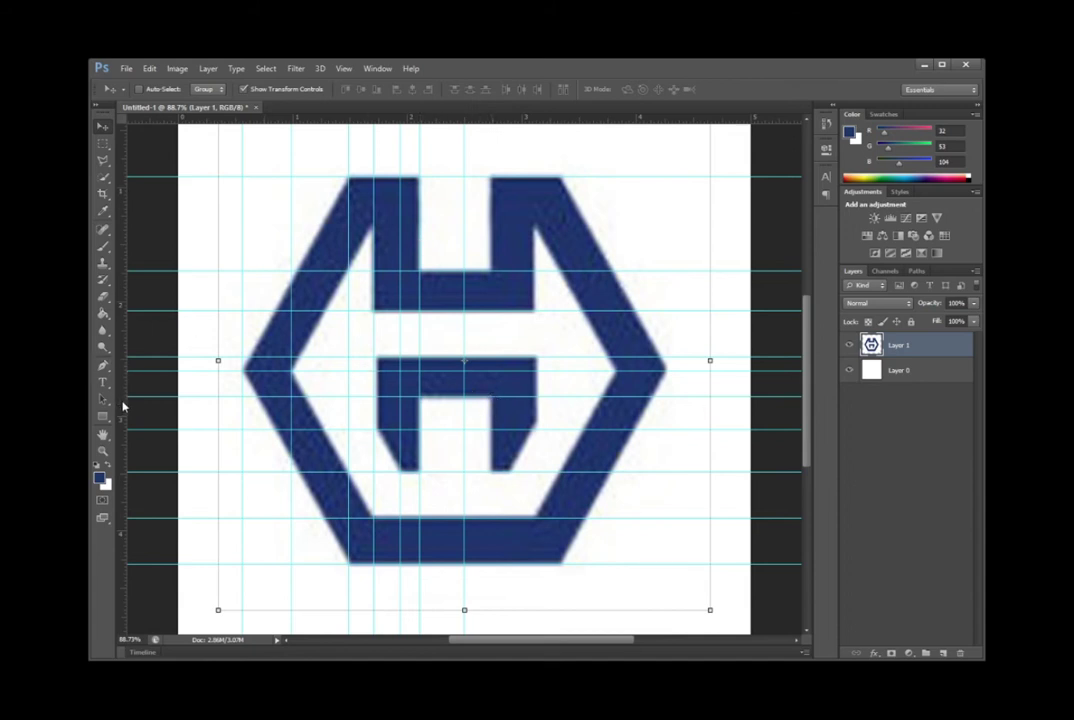
# Add vertical guides along the H's right leg and the right stem's outer edge.
pyautogui.moveTo(463, 424); pyautogui.dragTo(491, 412)
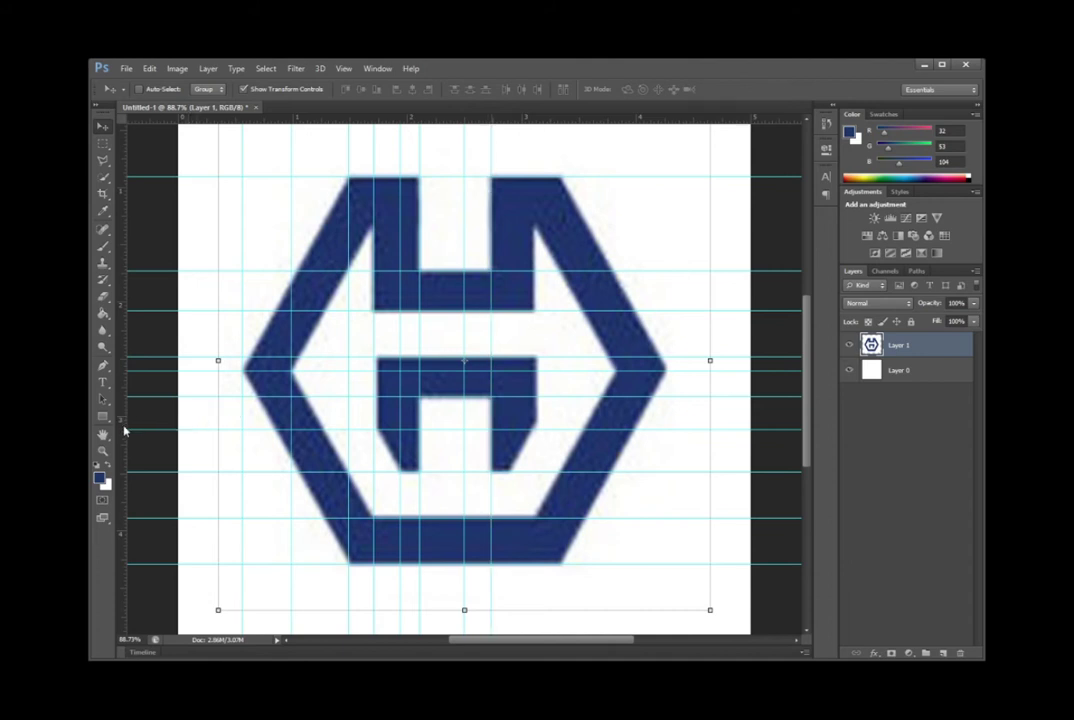
pyautogui.moveTo(400, 430); pyautogui.dragTo(512, 424)
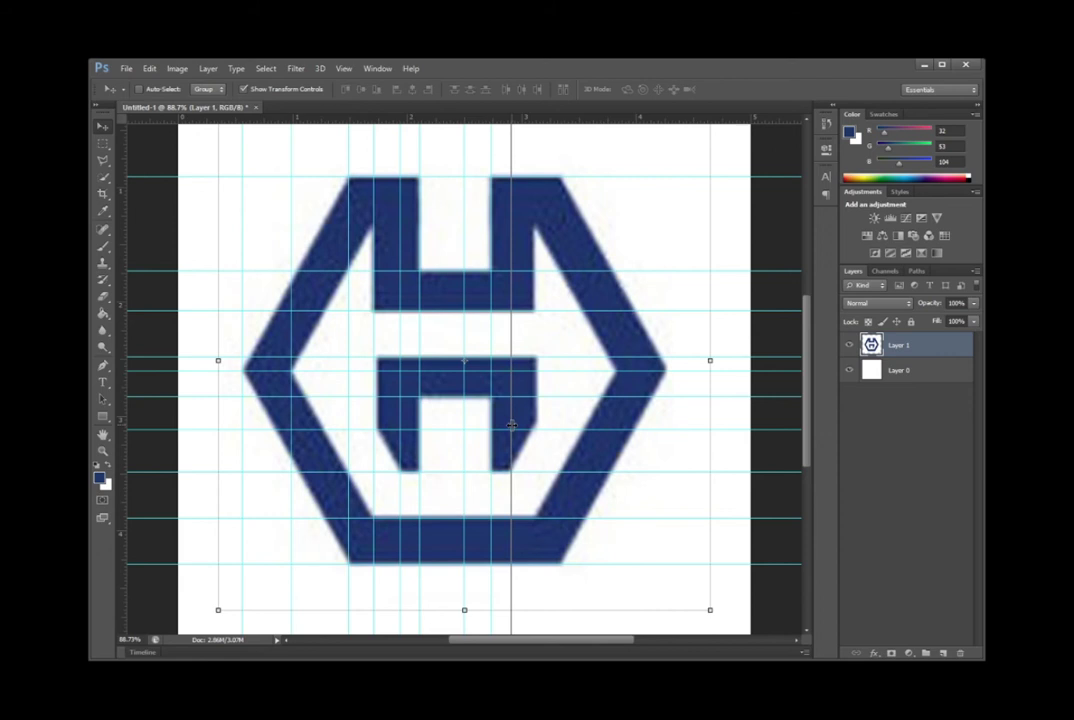
pyautogui.moveTo(511, 424); pyautogui.dragTo(537, 418)
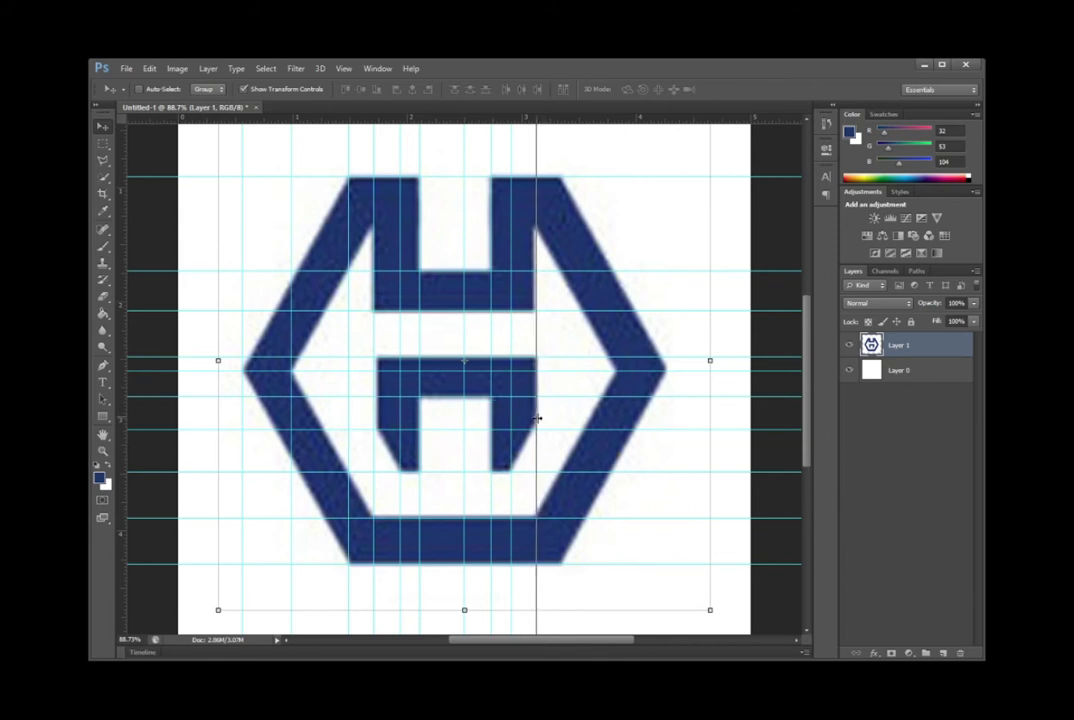
pyautogui.moveTo(537, 418); pyautogui.dragTo(536, 418)
# Add vertical guides at the hexagon's inner right edge, right tip and top-right corner, plus a horizontal guide.
pyautogui.moveTo(387, 424); pyautogui.dragTo(614, 371)
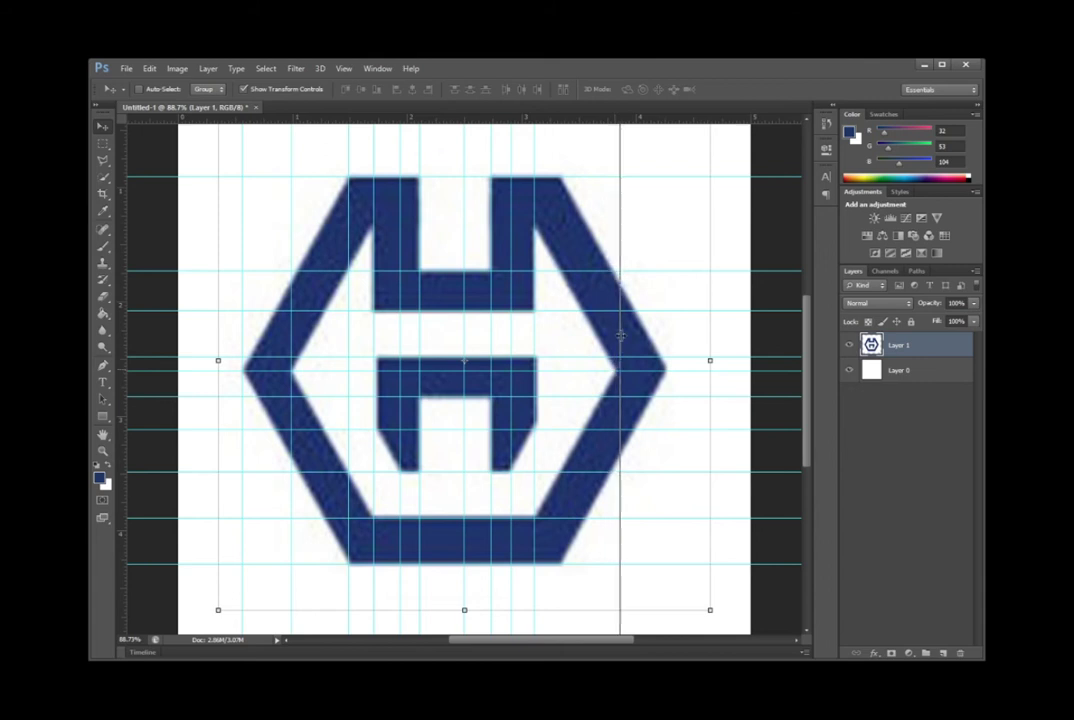
pyautogui.moveTo(614, 371); pyautogui.dragTo(617, 345)
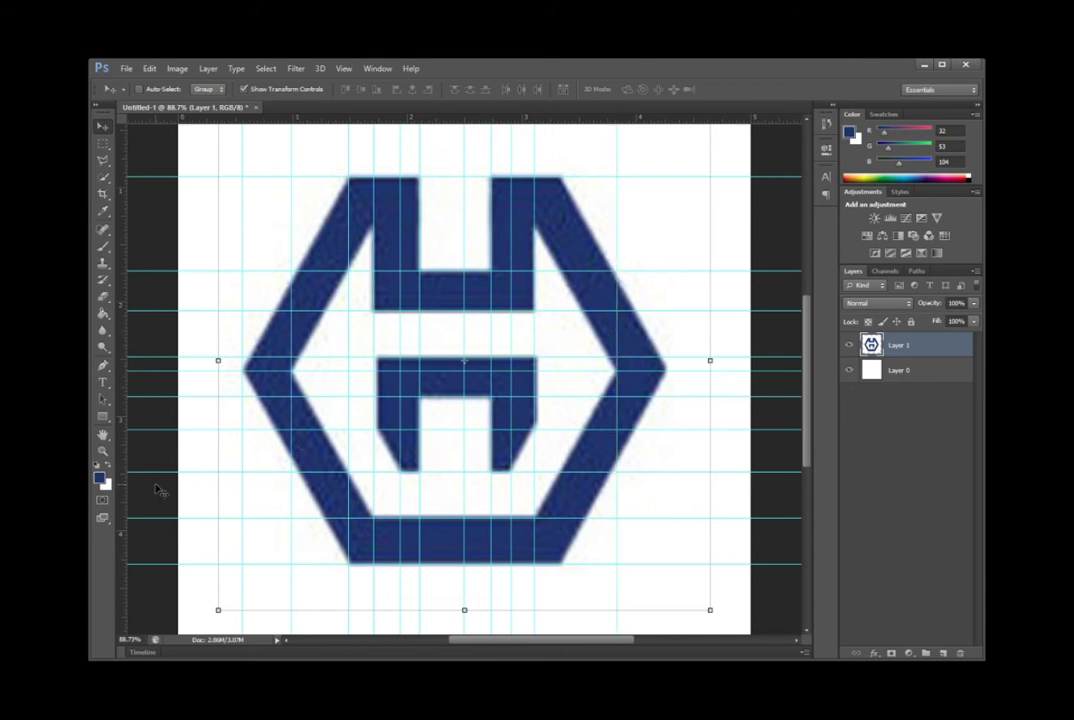
pyautogui.moveTo(560, 429); pyautogui.dragTo(667, 350)
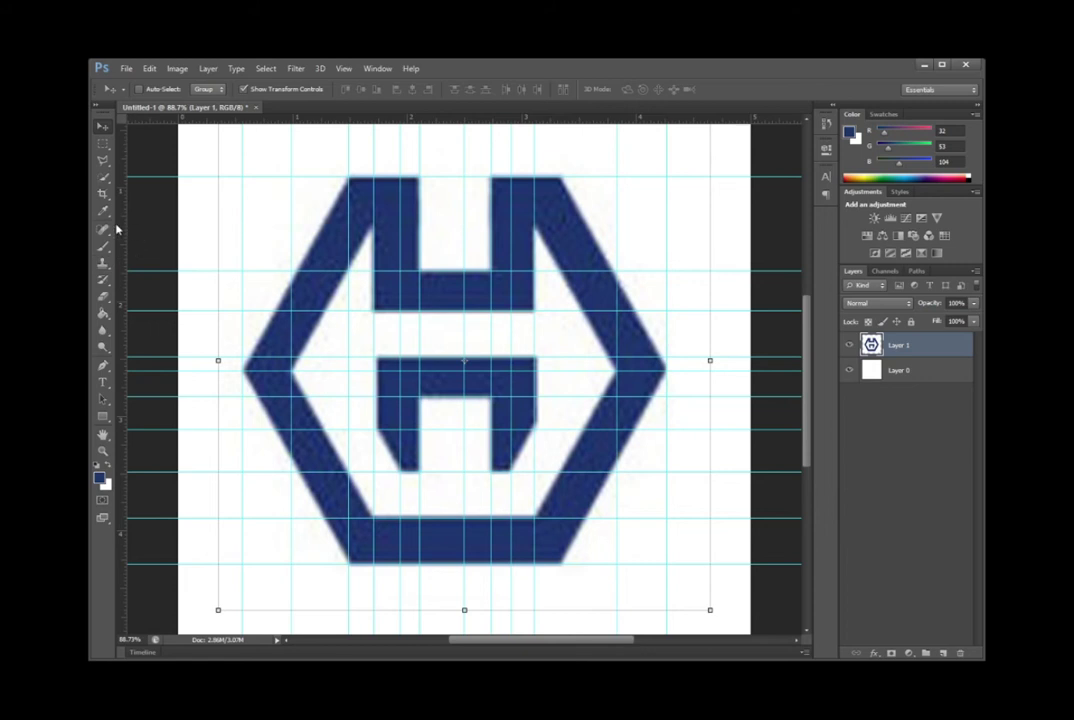
pyautogui.moveTo(122, 232); pyautogui.dragTo(561, 163)
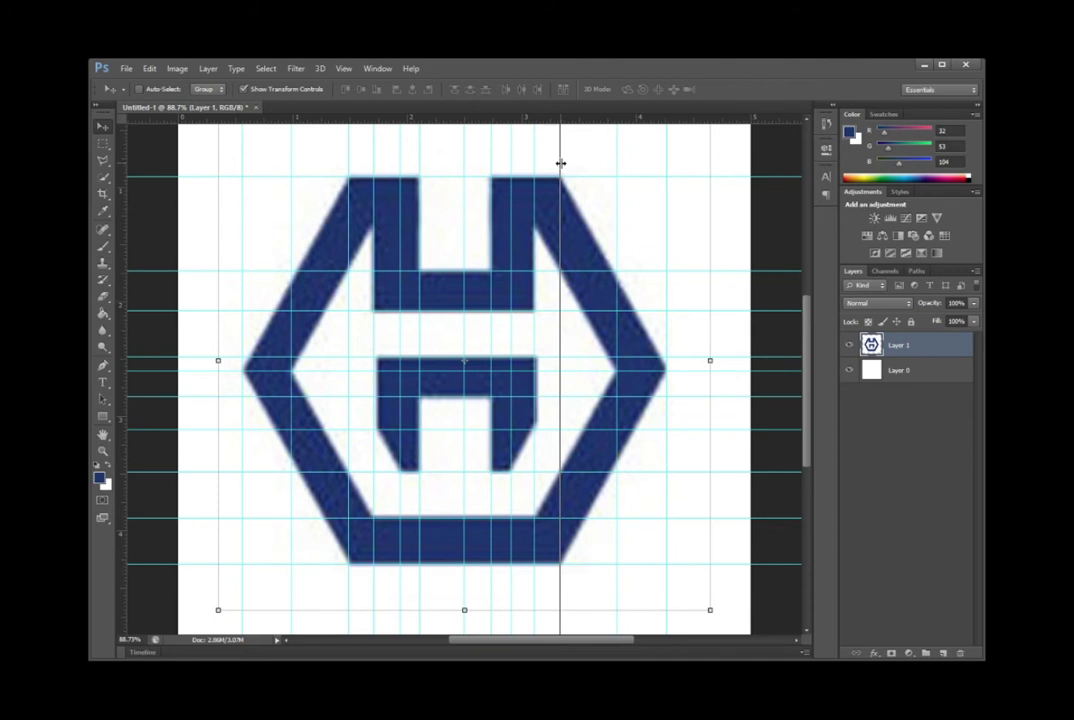
pyautogui.moveTo(561, 163); pyautogui.dragTo(561, 163)
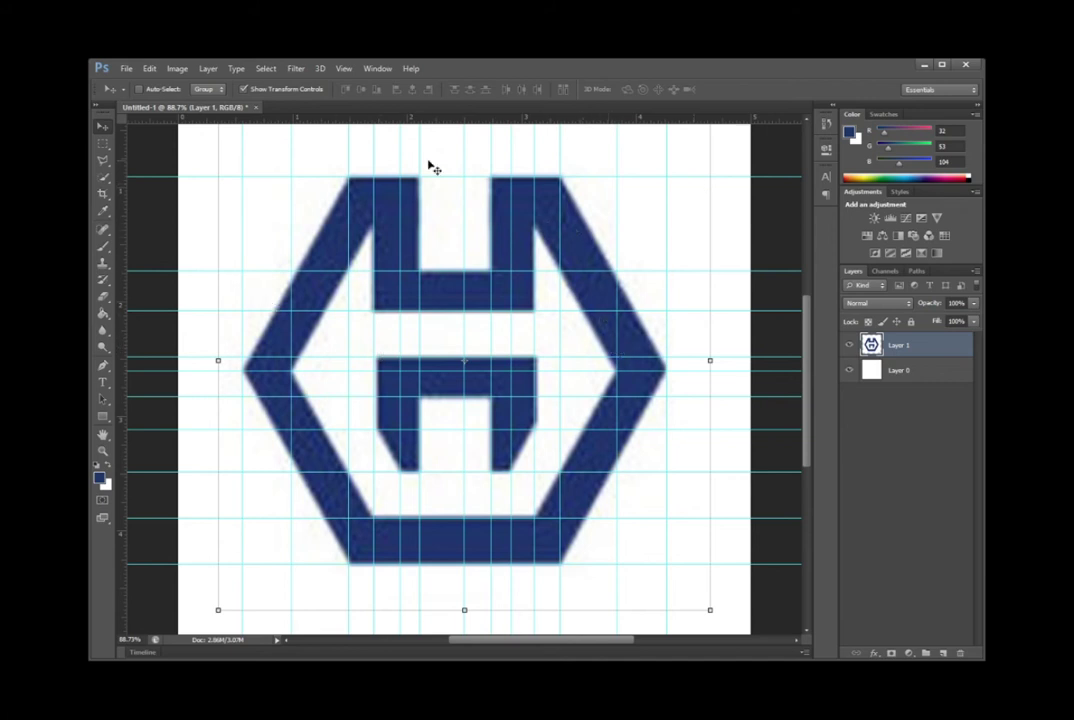
pyautogui.moveTo(470, 233); pyautogui.dragTo(472, 225)
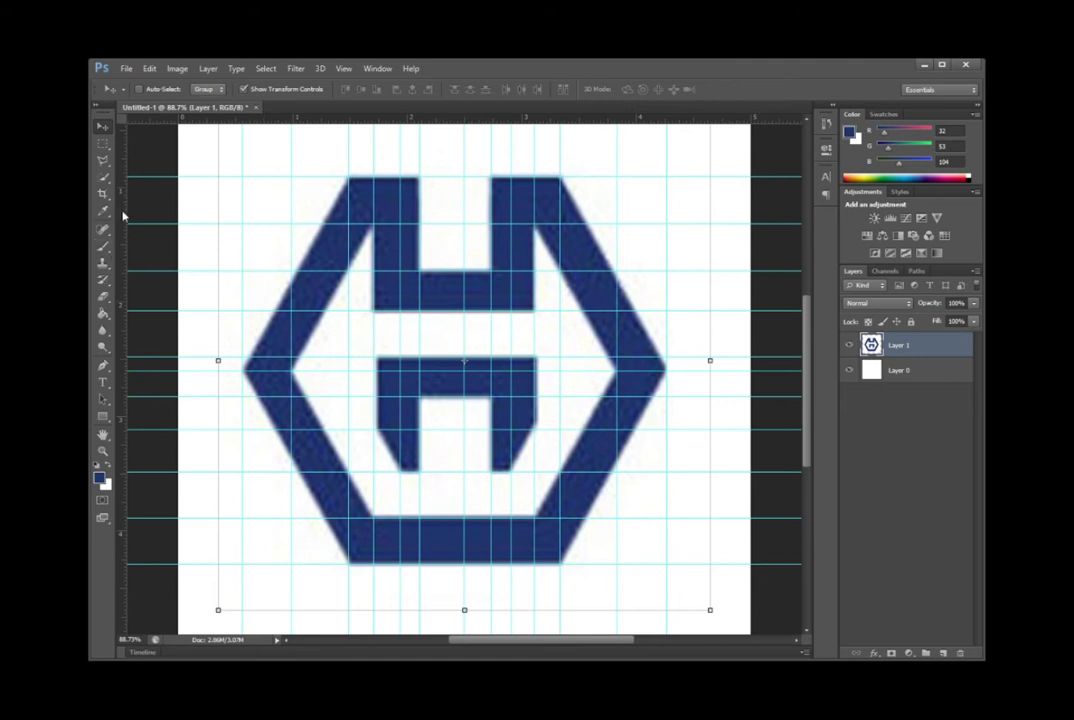
# Trace the outer hexagon, including the notch between the H's upper stems, with the Polygonal Lasso.
pyautogui.click(102, 160)
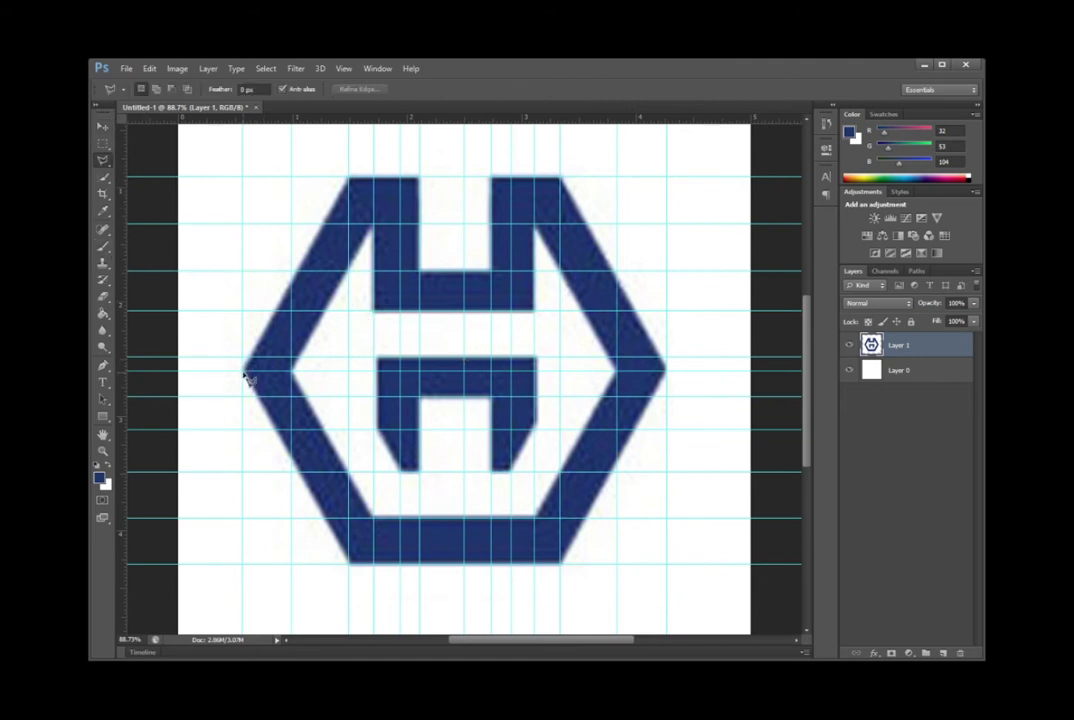
pyautogui.click(349, 178)
pyautogui.click(418, 178)
pyautogui.click(418, 271)
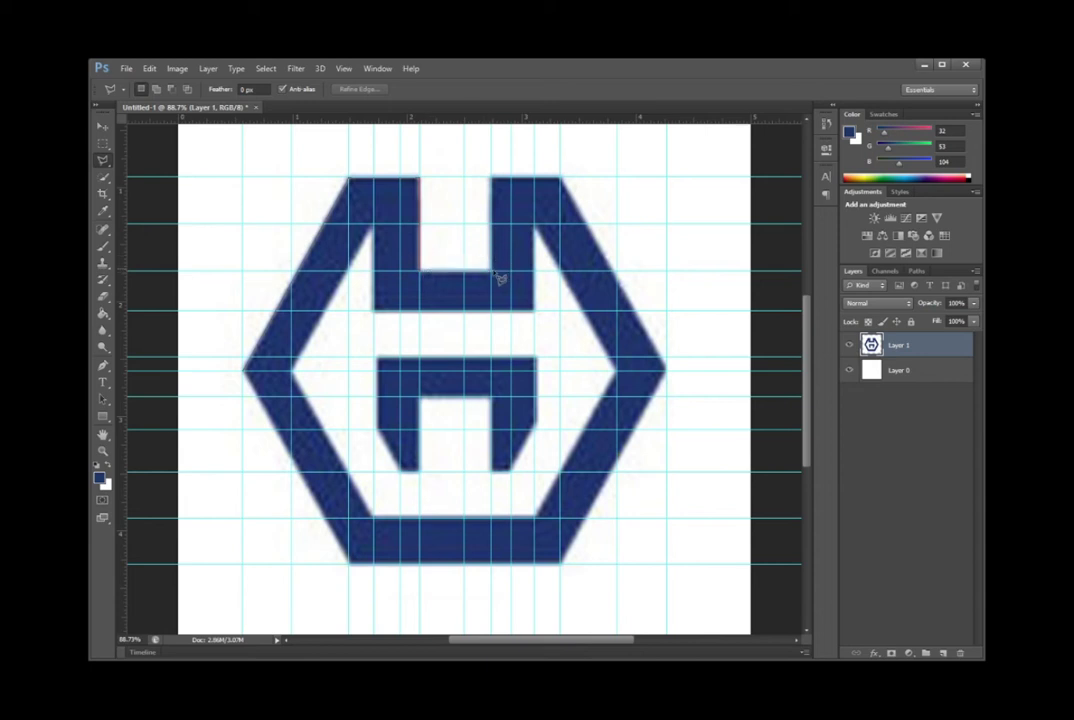
pyautogui.click(491, 271)
pyautogui.click(493, 178)
pyautogui.click(561, 179)
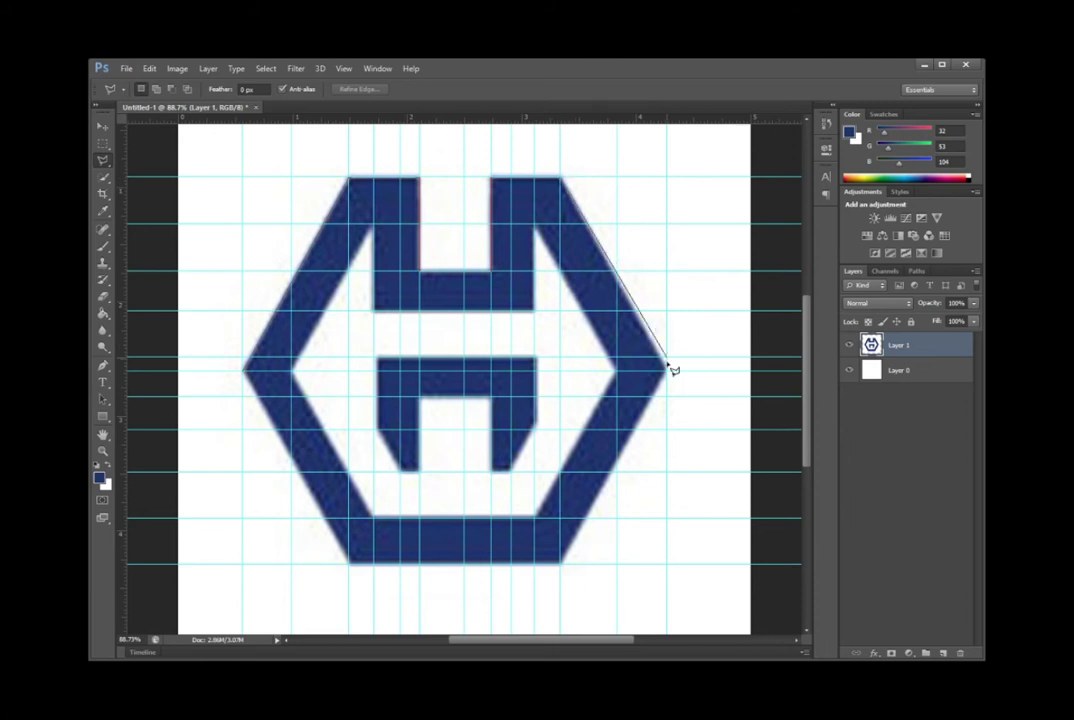
pyautogui.click(667, 371)
pyautogui.click(561, 563)
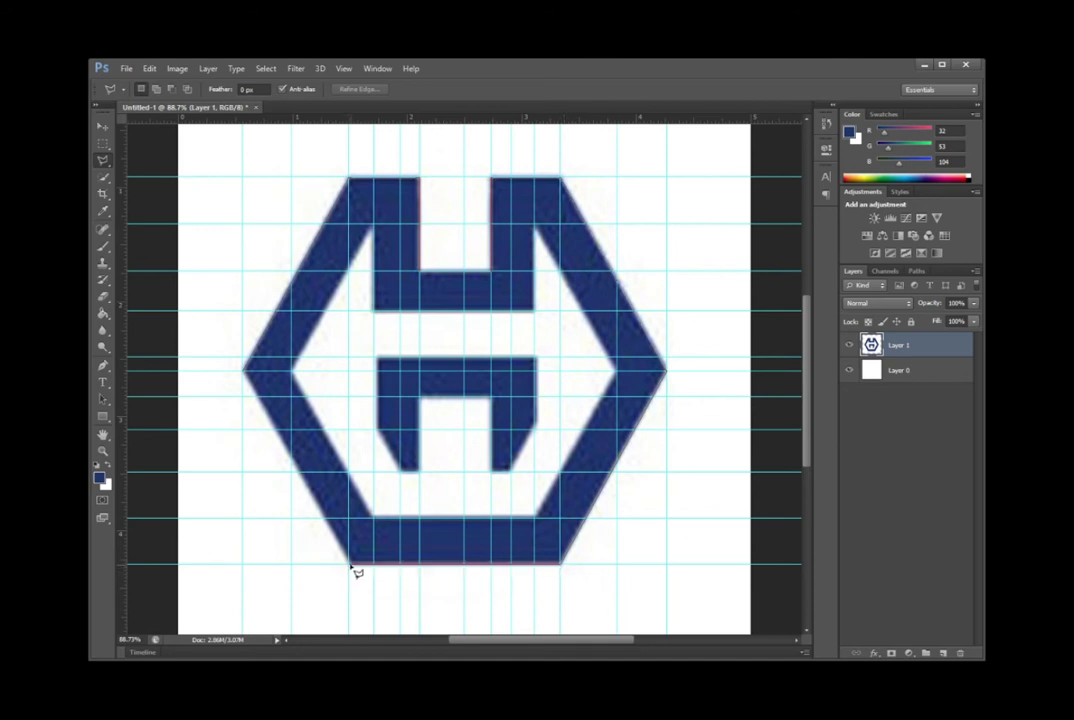
pyautogui.click(248, 373)
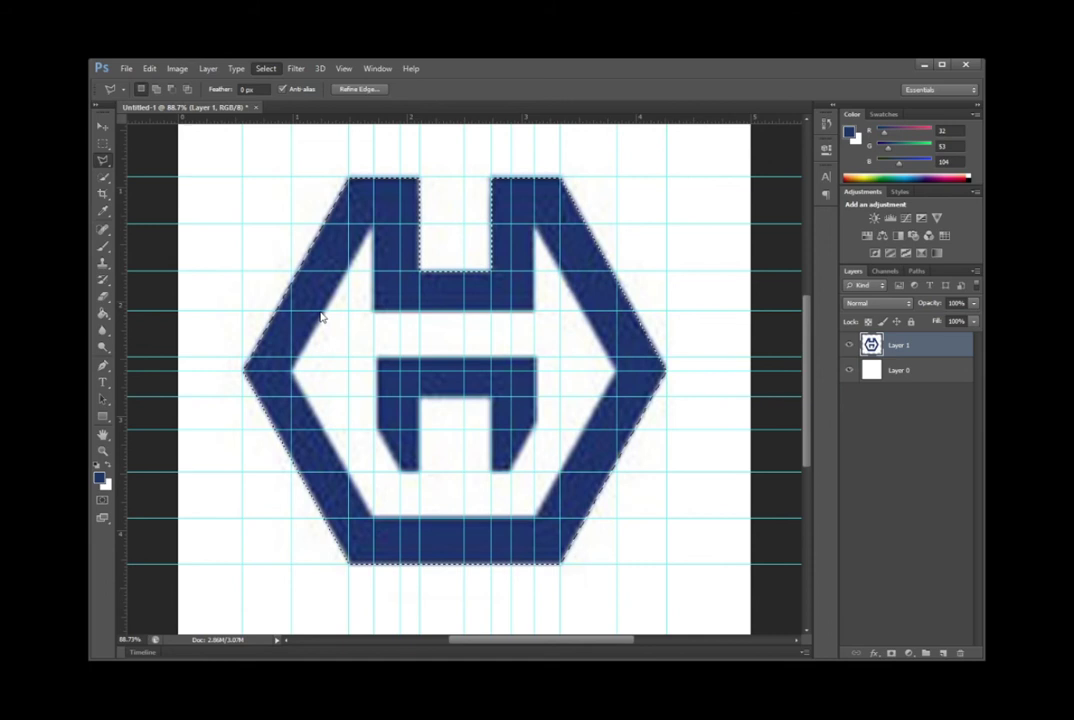
pyautogui.hotkey('shift', 'F5')
# Trace the inner white hollow below the crossbar with the Polygonal Lasso, then deselect it.
pyautogui.hotkey('ctrl', 'd')
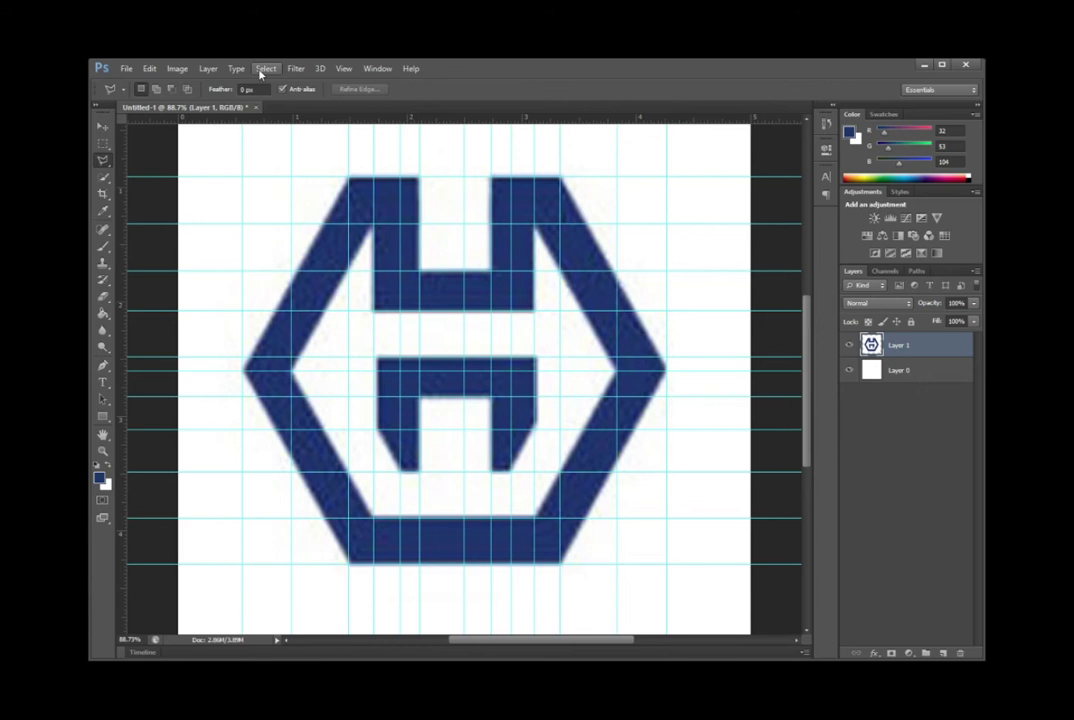
pyautogui.click(296, 368)
pyautogui.click(377, 233)
pyautogui.click(375, 311)
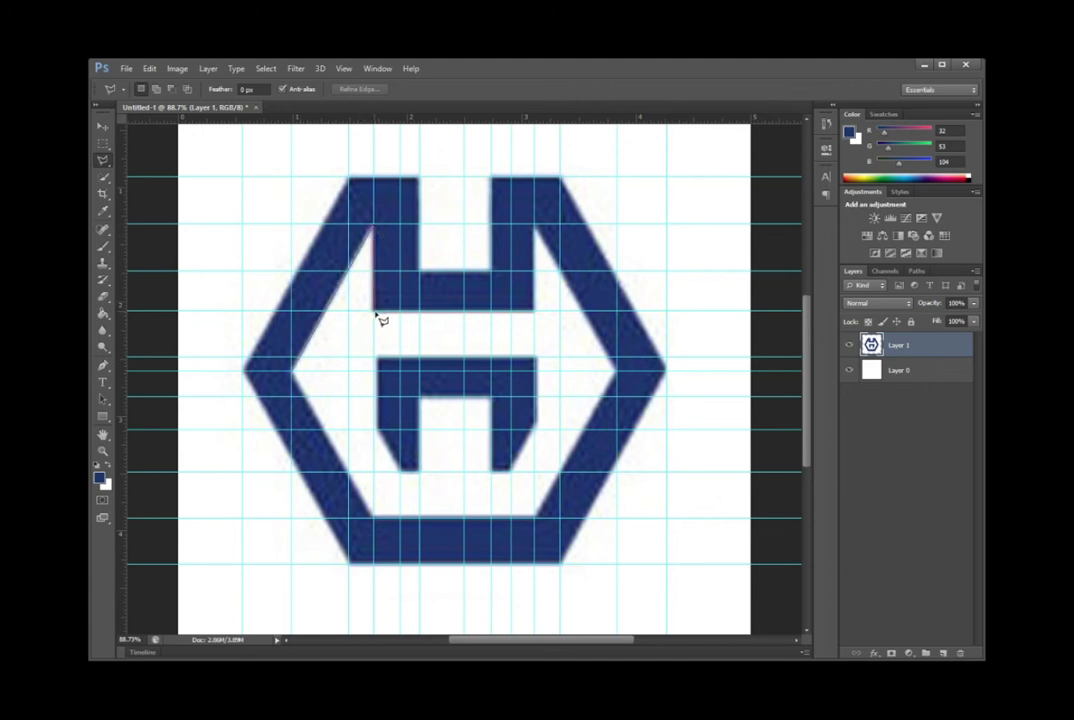
pyautogui.click(534, 311)
pyautogui.click(538, 229)
pyautogui.click(622, 379)
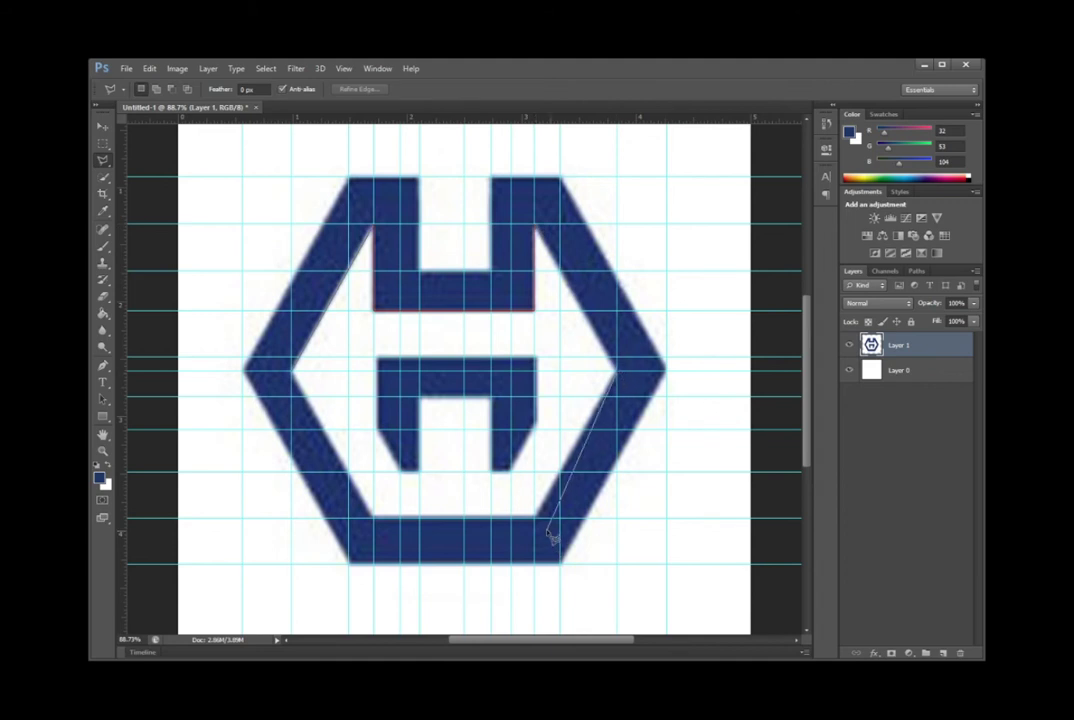
pyautogui.click(376, 519)
pyautogui.doubleClick(294, 375)
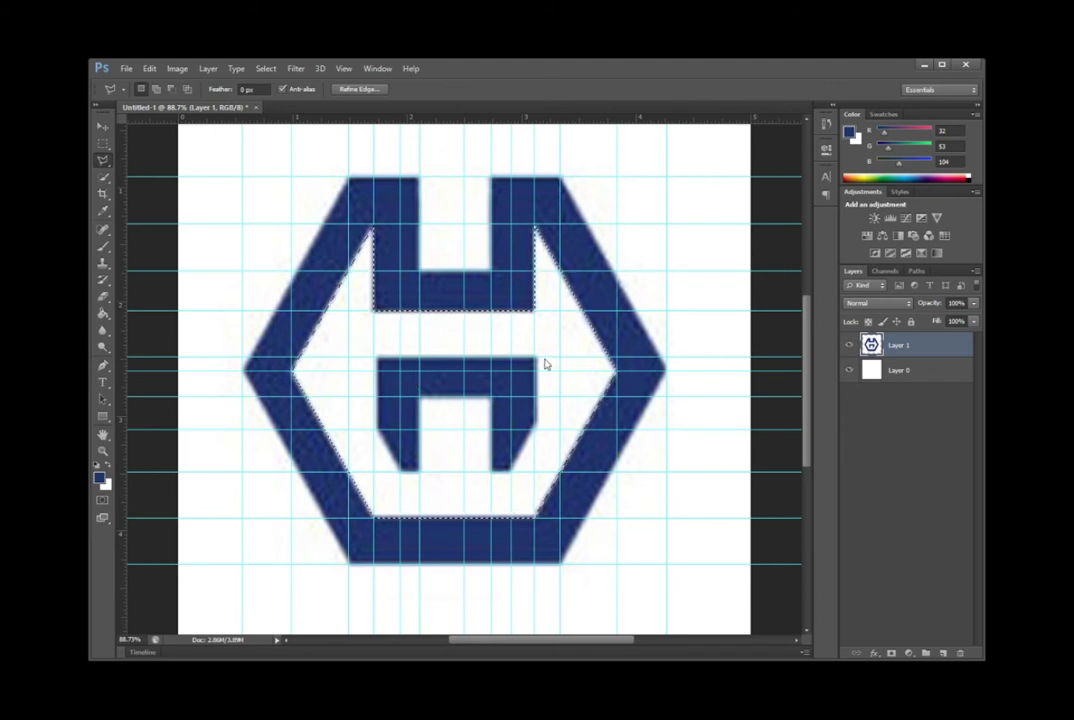
pyautogui.hotkey('ctrl', 'd')
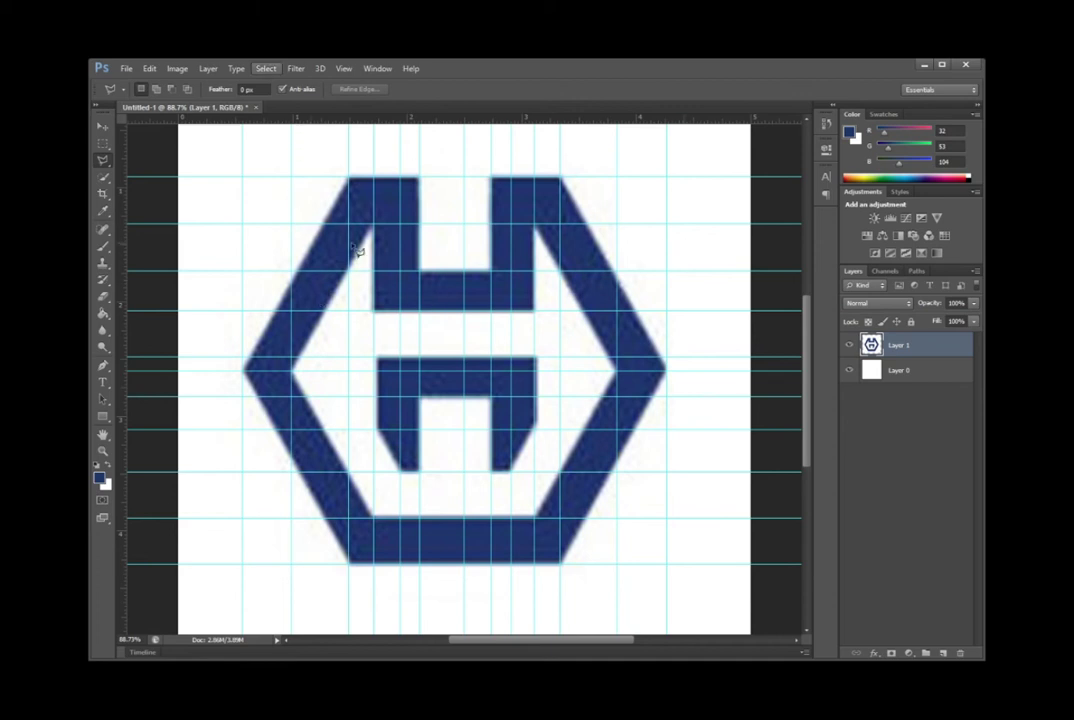
# Retrace the outer hexagon silhouette, including the notch, with the Polygonal Lasso.
pyautogui.click(245, 371)
pyautogui.press('Escape')
pyautogui.click(419, 177)
pyautogui.click(420, 273)
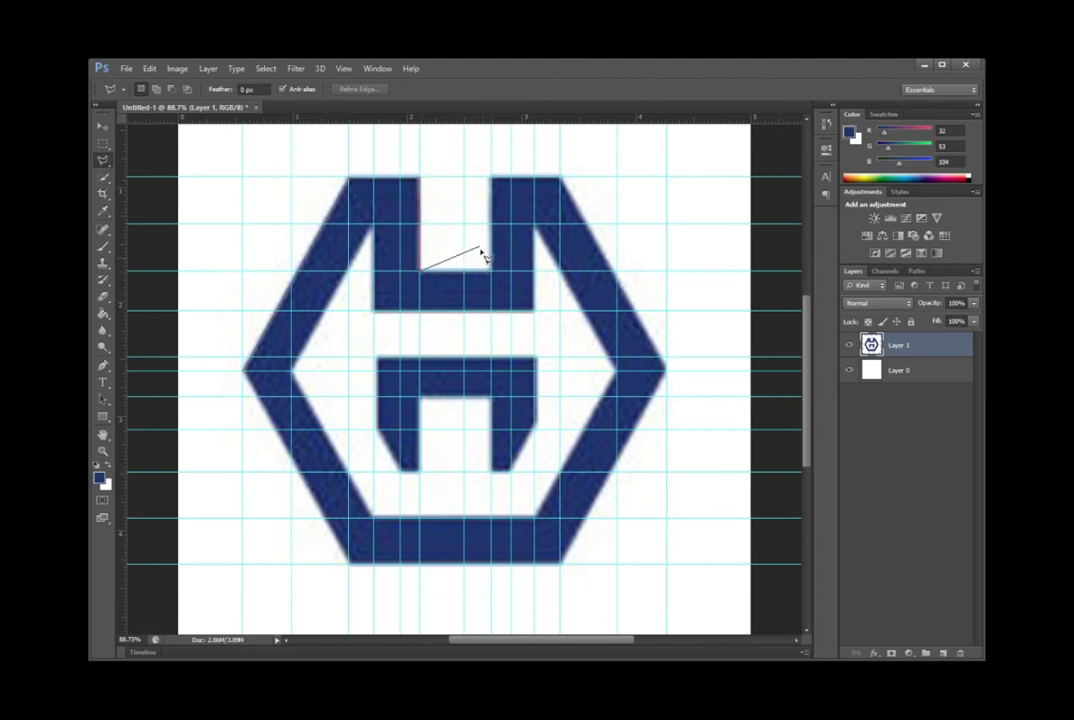
pyautogui.click(491, 273)
pyautogui.click(491, 178)
pyautogui.click(562, 178)
pyautogui.click(666, 369)
pyautogui.click(562, 564)
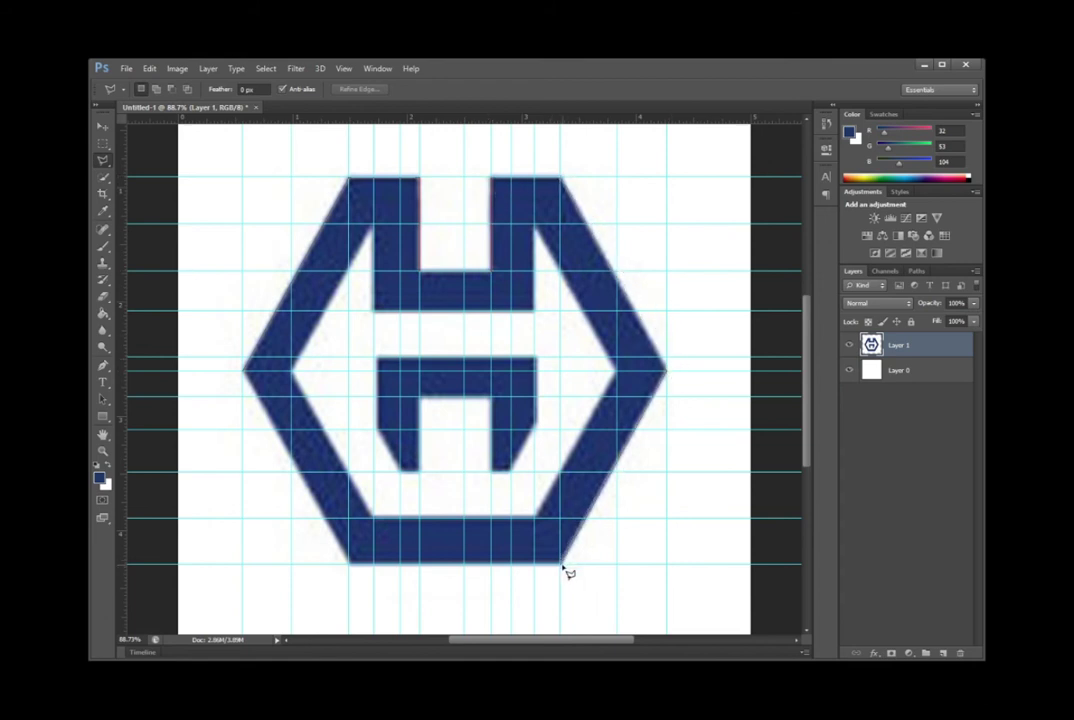
pyautogui.click(350, 565)
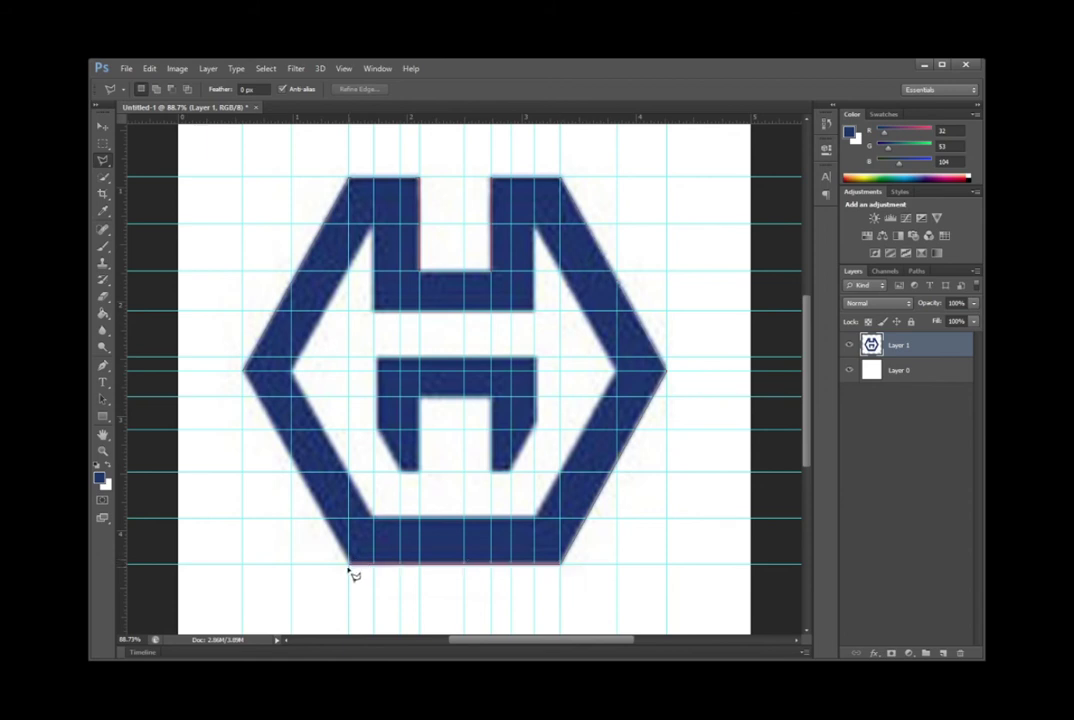
pyautogui.click(248, 373)
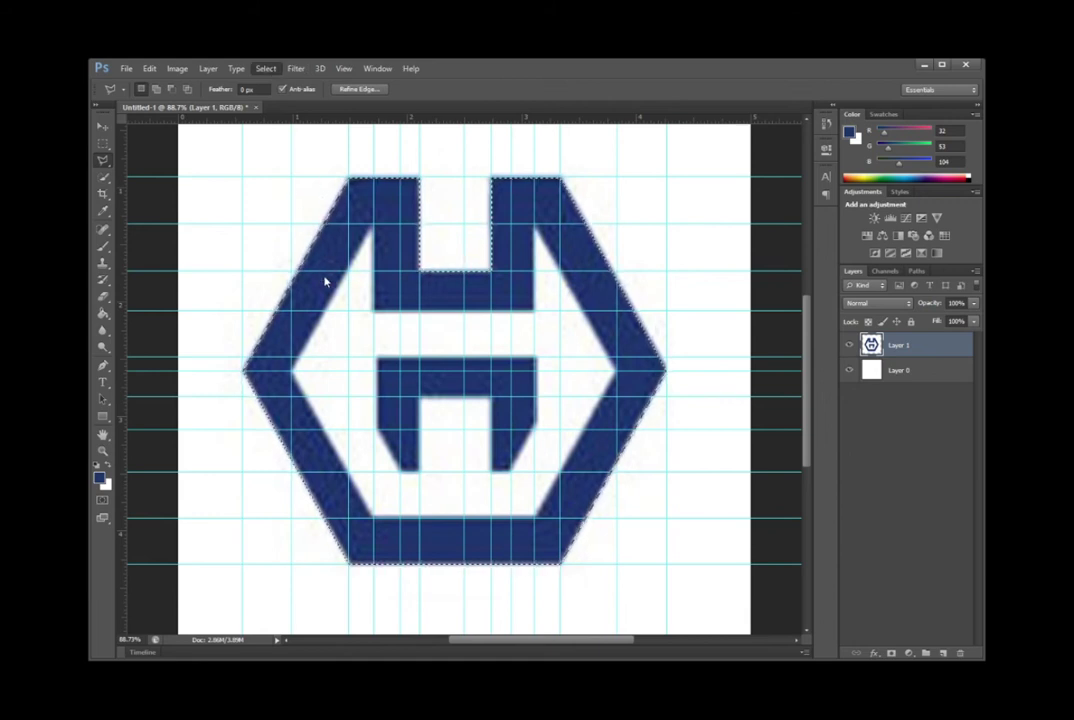
# Confirm the Select menu dialog opened with Shift+F6, then deselect.
pyautogui.hotkey('shift', 'F6')
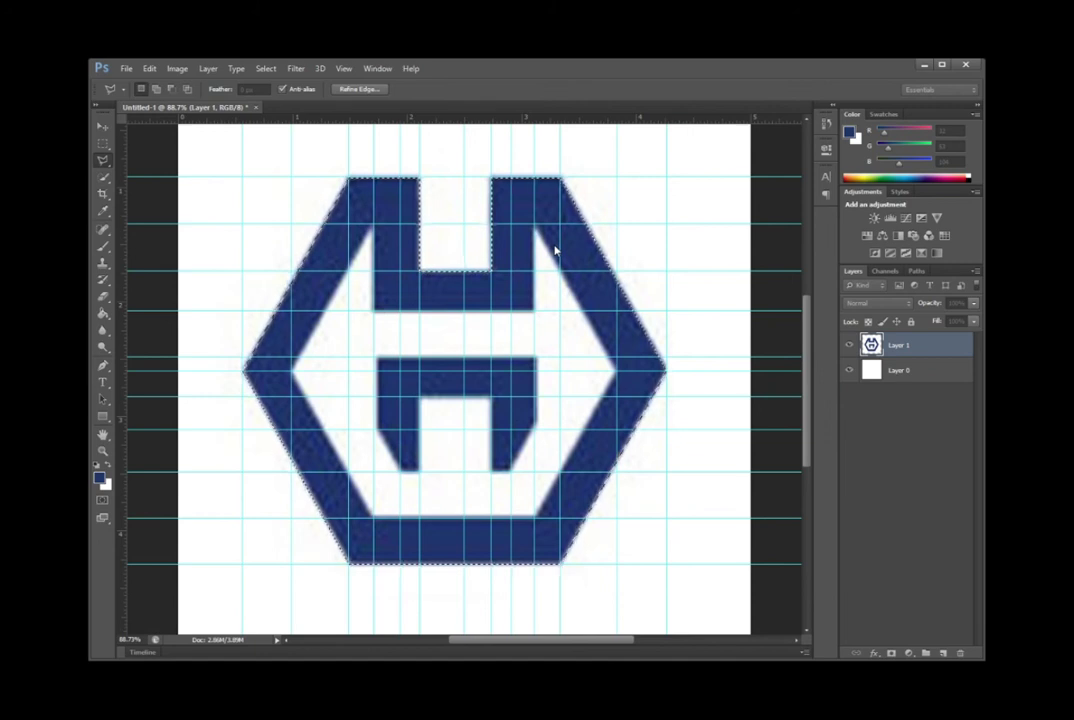
pyautogui.click(556, 250)
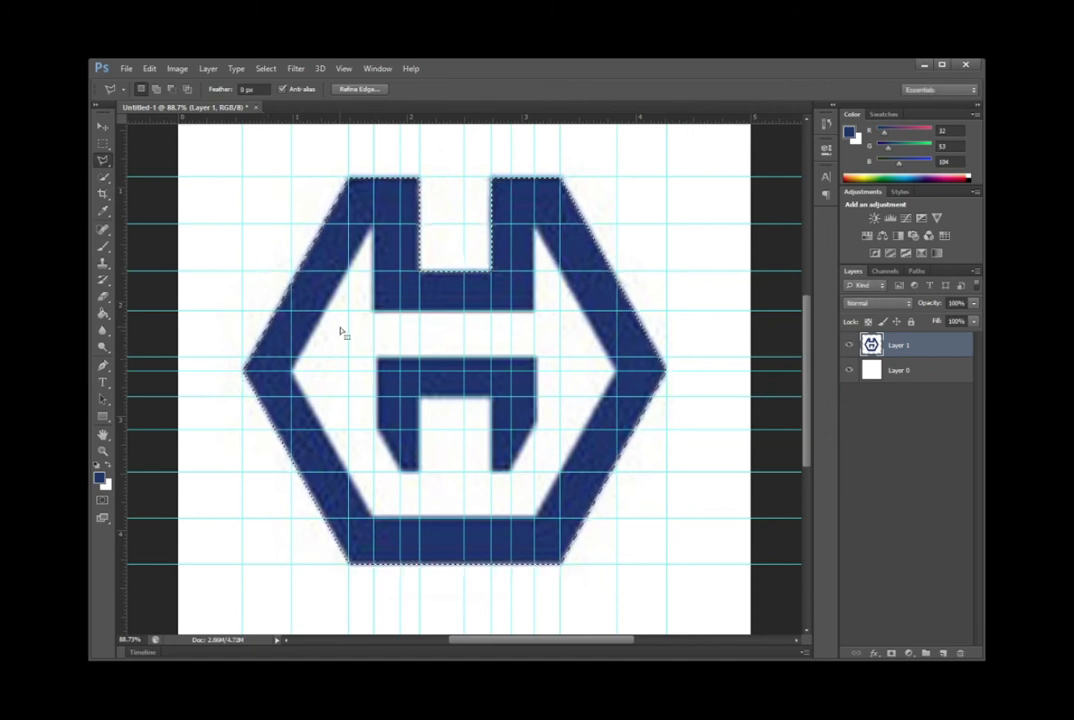
pyautogui.hotkey('ctrl', 'd')
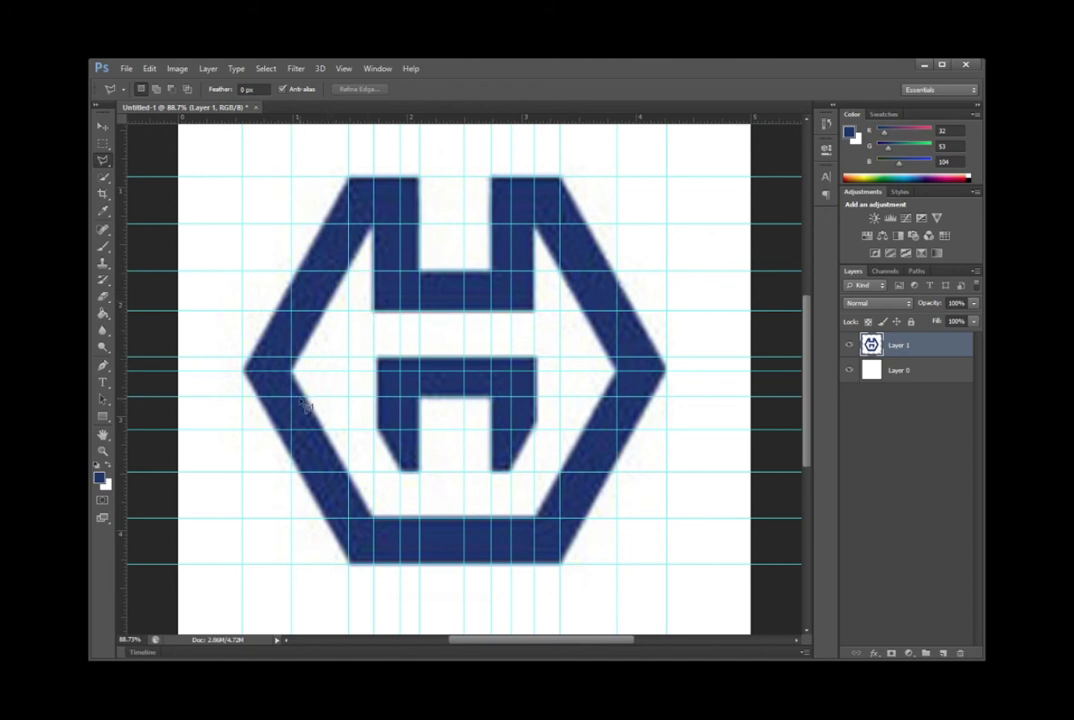
# Outline the hexagon's inner white hollow below the H with the Polygonal Lasso.
pyautogui.click(375, 230)
pyautogui.click(373, 311)
pyautogui.click(534, 311)
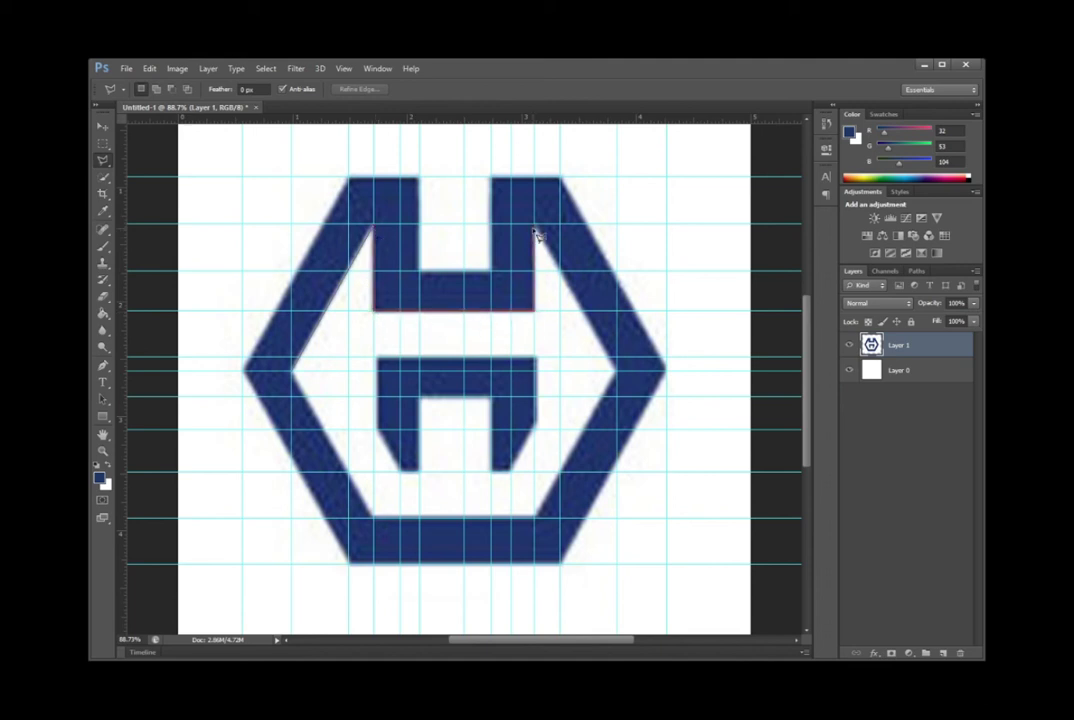
pyautogui.click(536, 231)
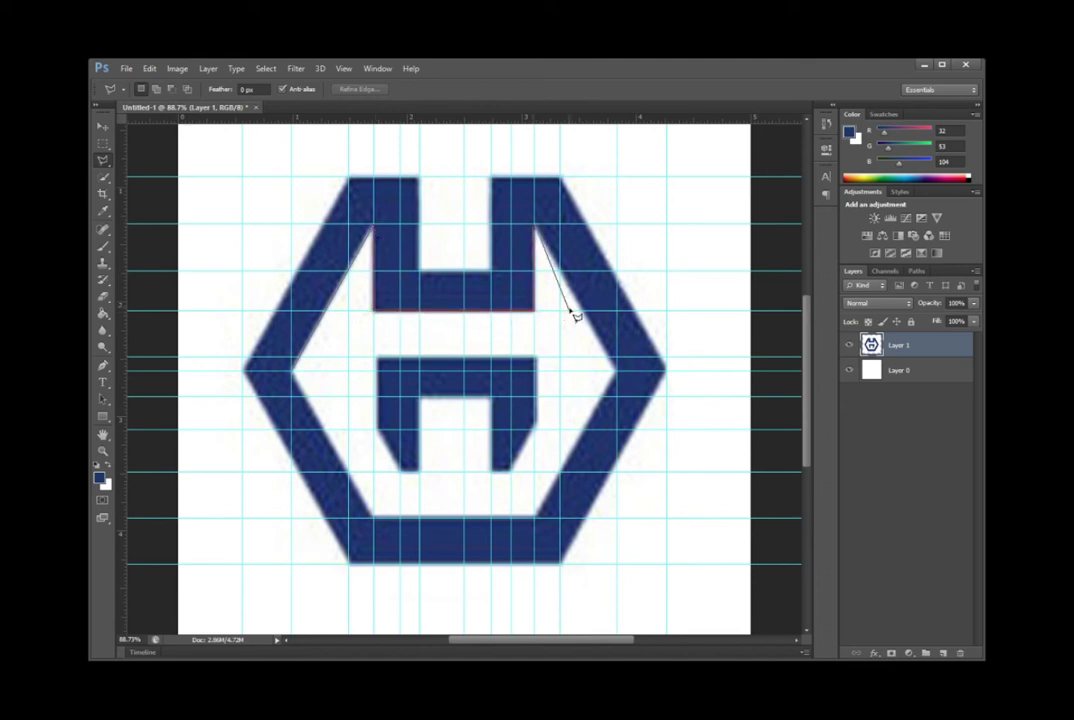
pyautogui.click(618, 374)
pyautogui.click(536, 518)
pyautogui.click(374, 519)
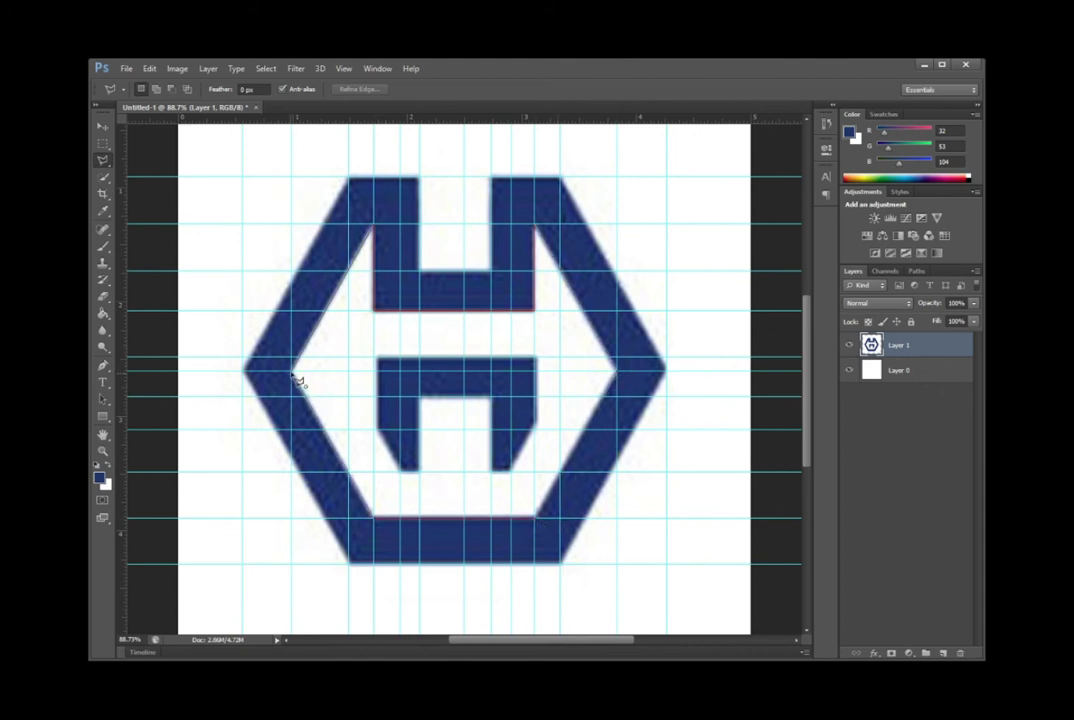
pyautogui.click(292, 373)
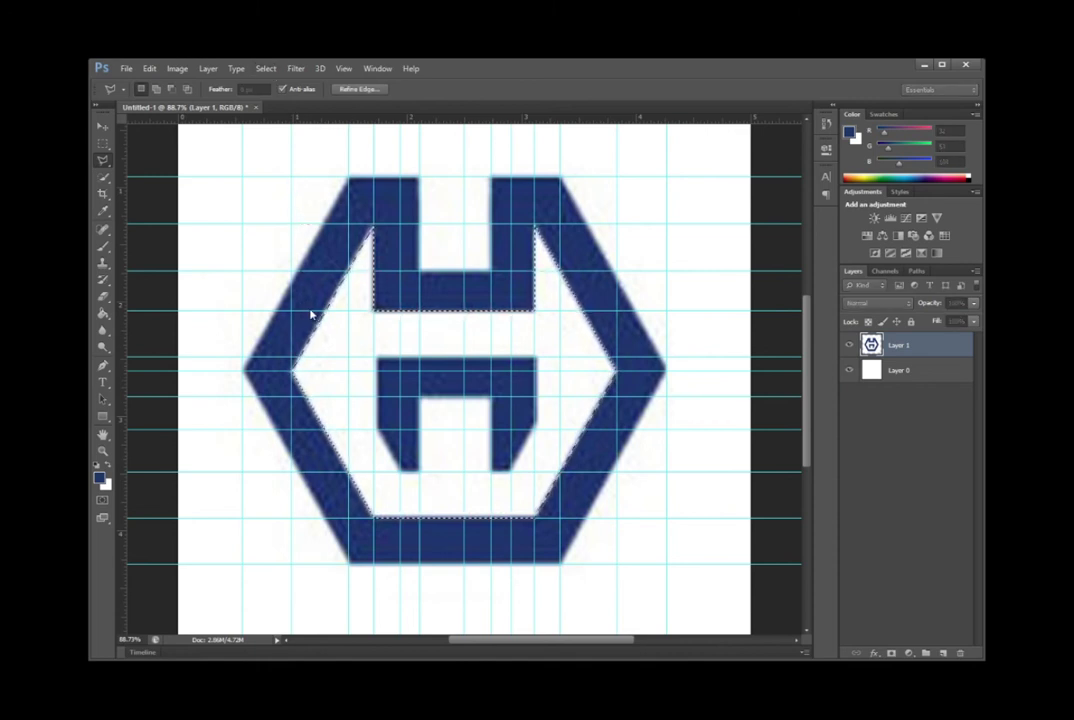
# Save the inner hollow outline as a stored selection, then deselect.
pyautogui.click(405, 295)
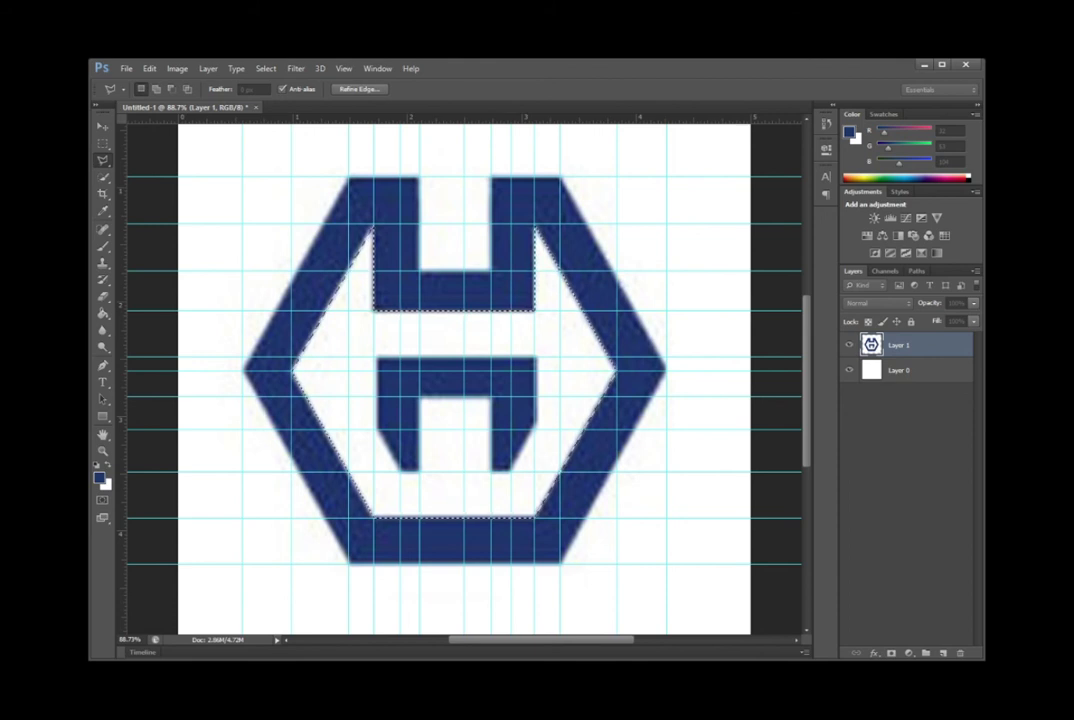
pyautogui.click(566, 253)
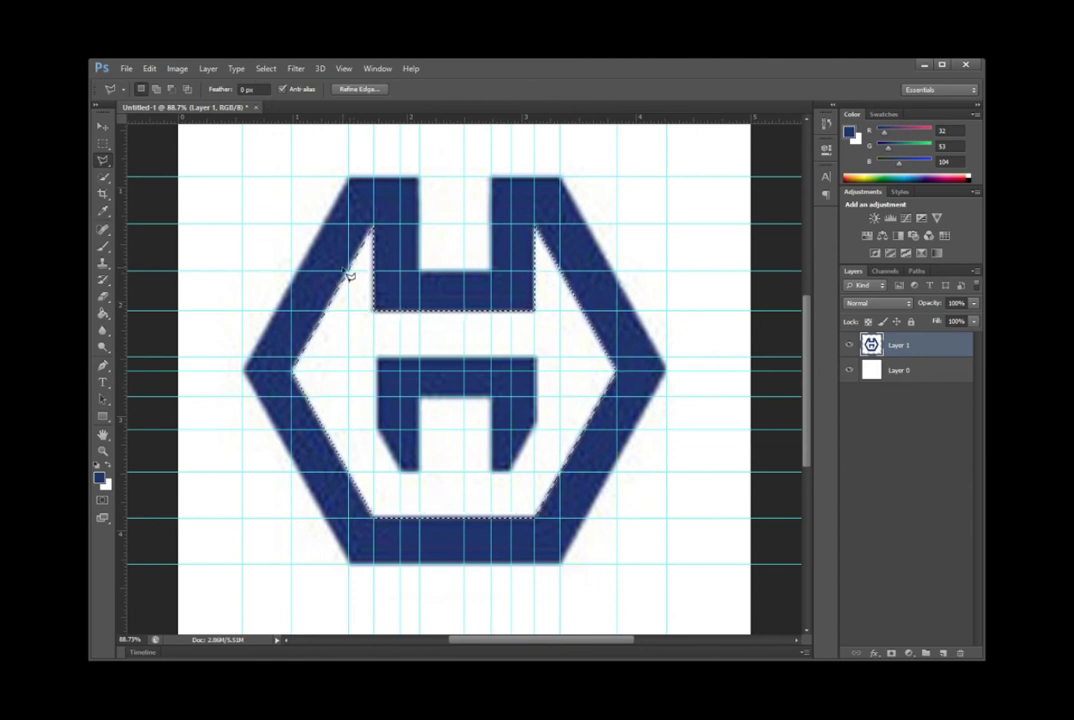
pyautogui.hotkey('ctrl', 'd')
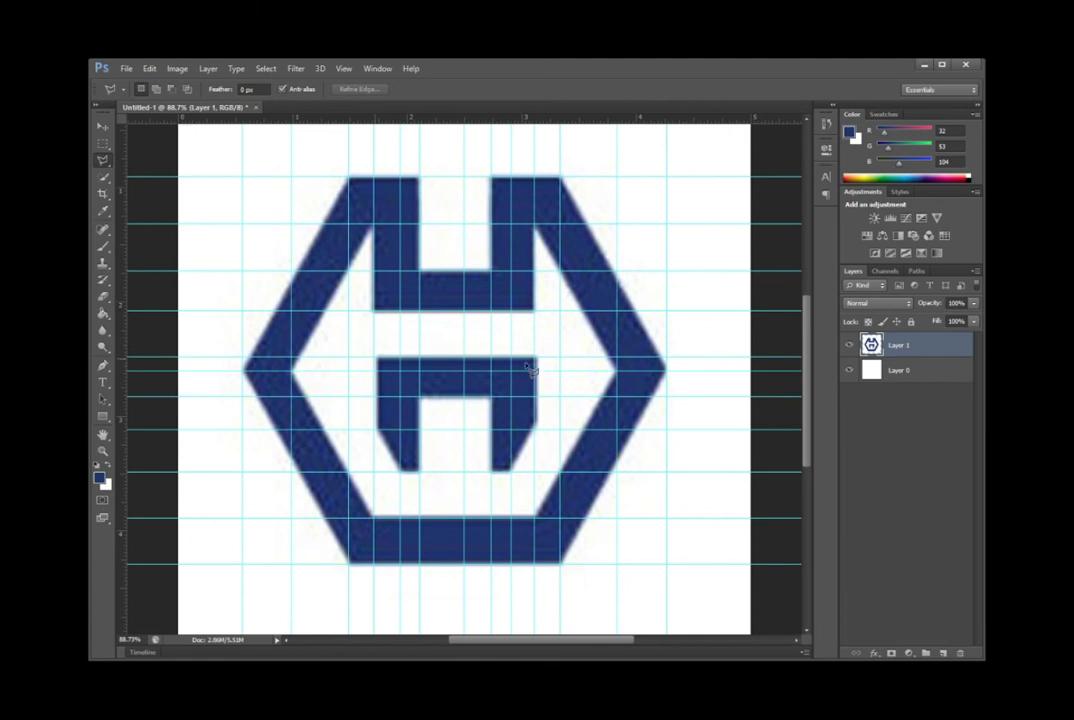
# Outline the lower notched H piece with the Polygonal Lasso.
pyautogui.click(536, 427)
pyautogui.click(492, 472)
pyautogui.click(491, 398)
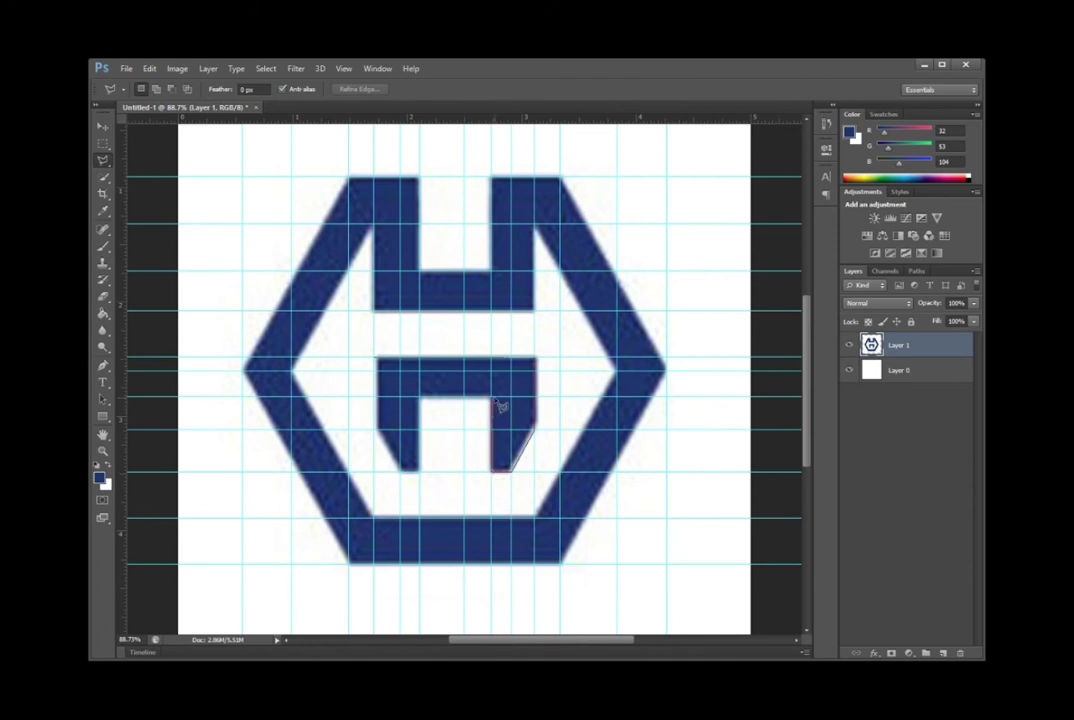
pyautogui.click(421, 398)
pyautogui.click(421, 472)
pyautogui.click(400, 472)
pyautogui.click(375, 433)
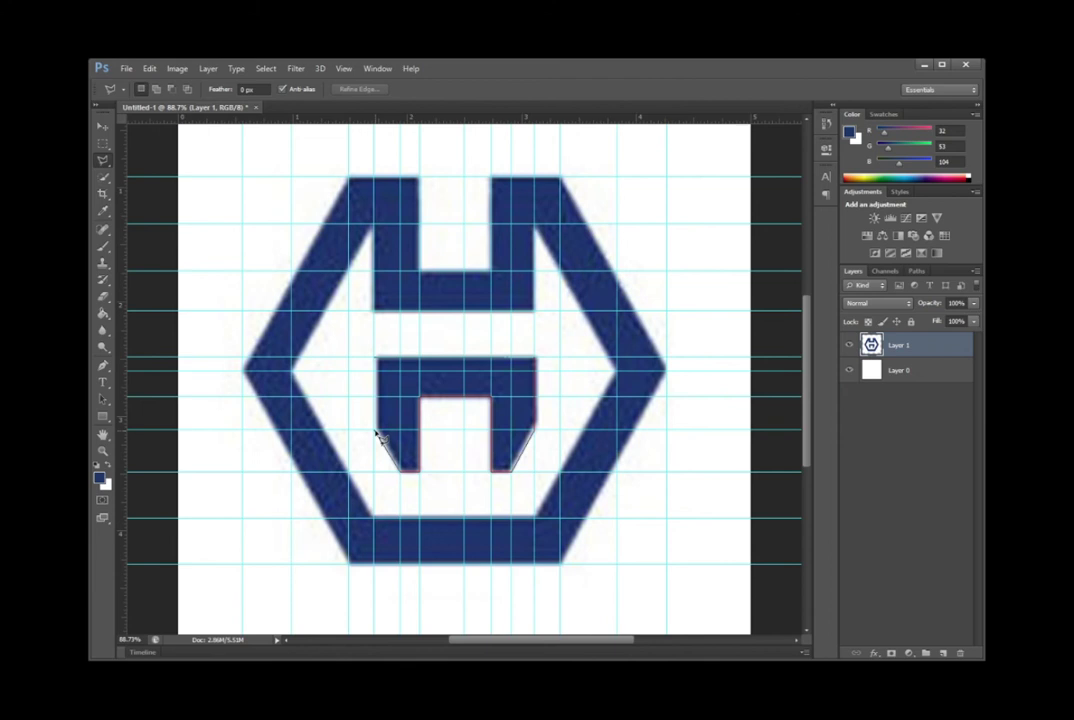
pyautogui.click(374, 362)
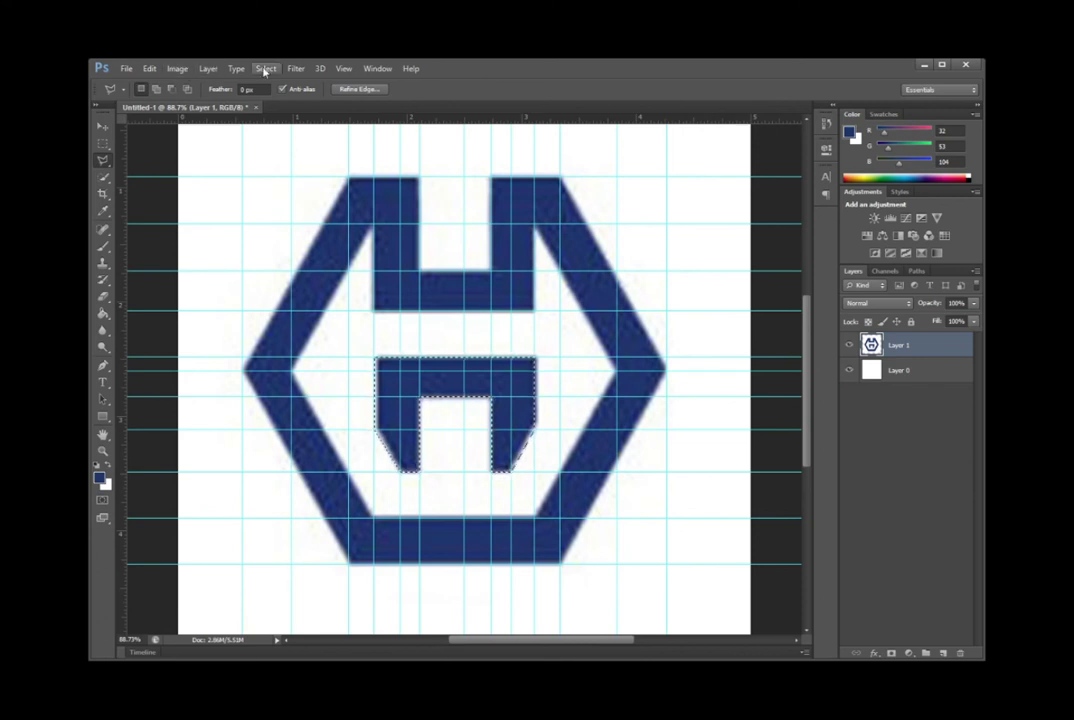
# Fill the lower H selection and add an empty Layer 2 above the logo.
pyautogui.hotkey('shift', 'BackSpace')
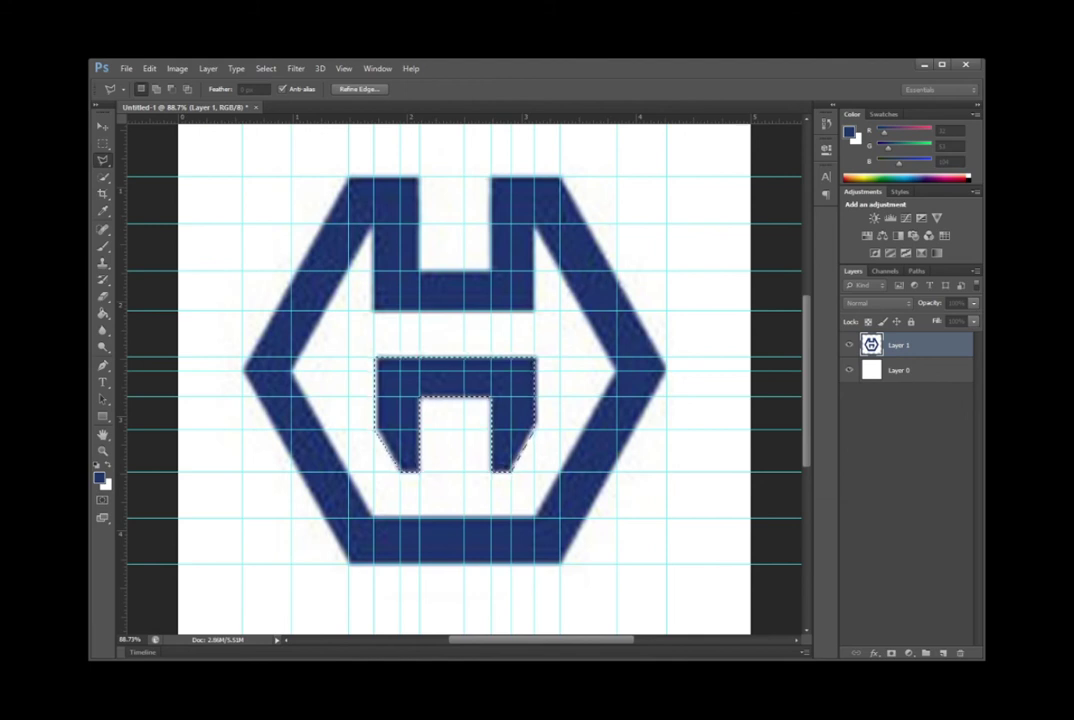
pyautogui.press('Return')
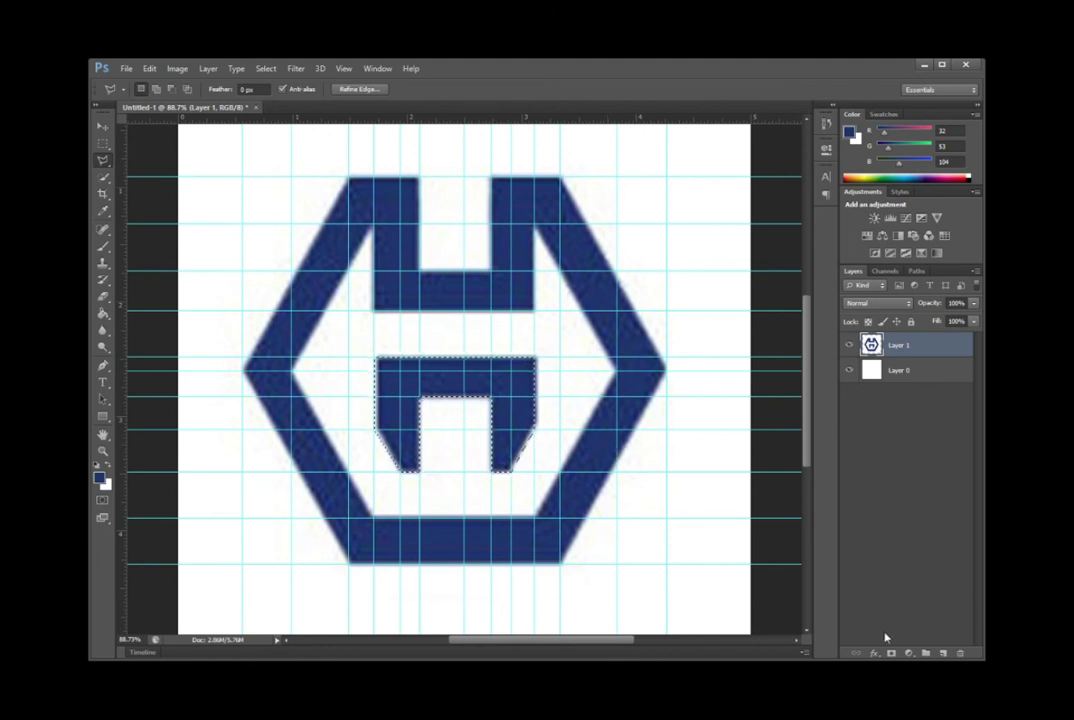
pyautogui.click(942, 652)
# Hide Layer 1, clear all guides, and deselect, leaving a blank white canvas on Layer 2.
pyautogui.click(849, 370)
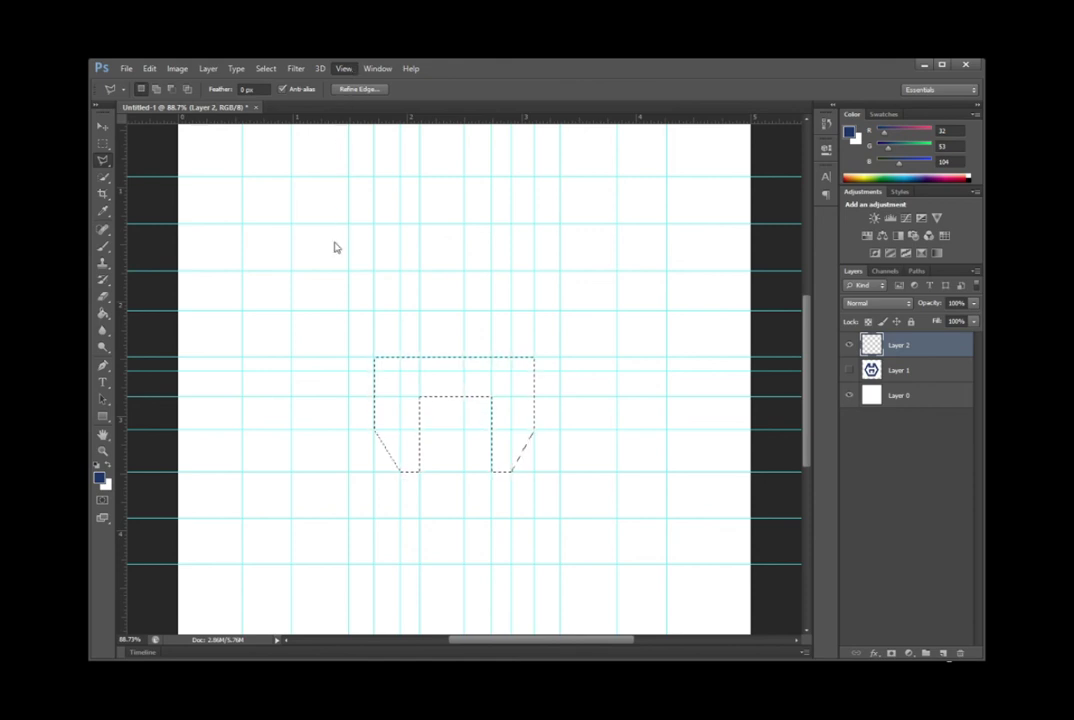
pyautogui.hotkey('ctrl', 'r')
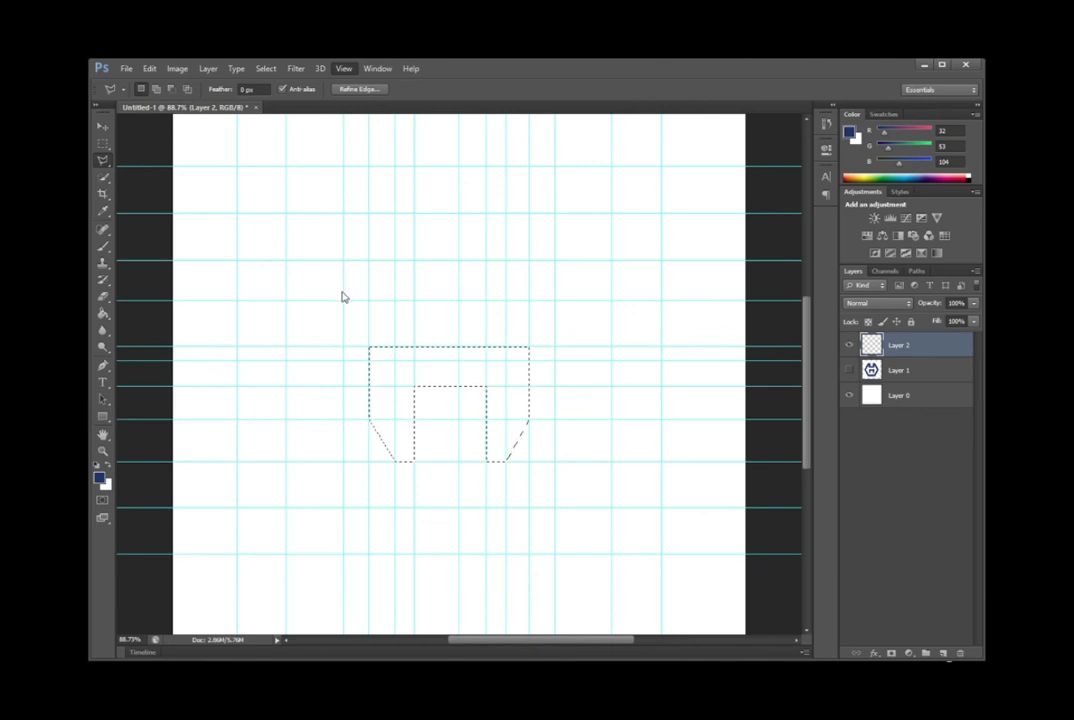
pyautogui.hotkey('ctrl', 'r')
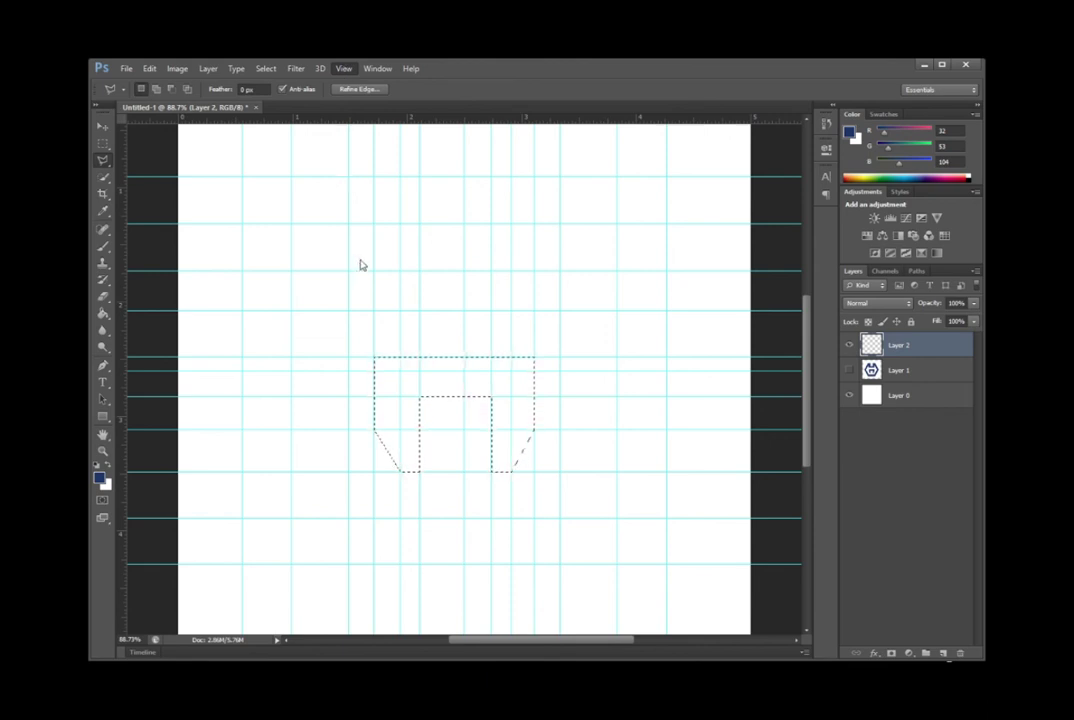
pyautogui.hotkey('ctrl', ';')
pyautogui.hotkey('ctrl', 'd')
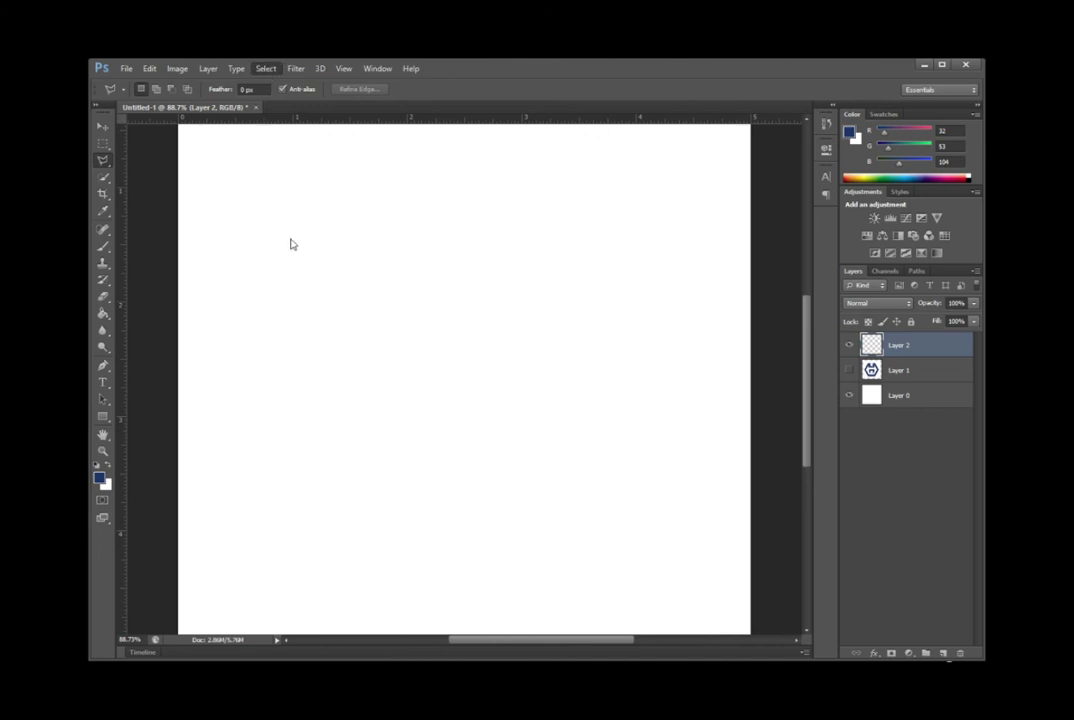
pyautogui.click(302, 305)
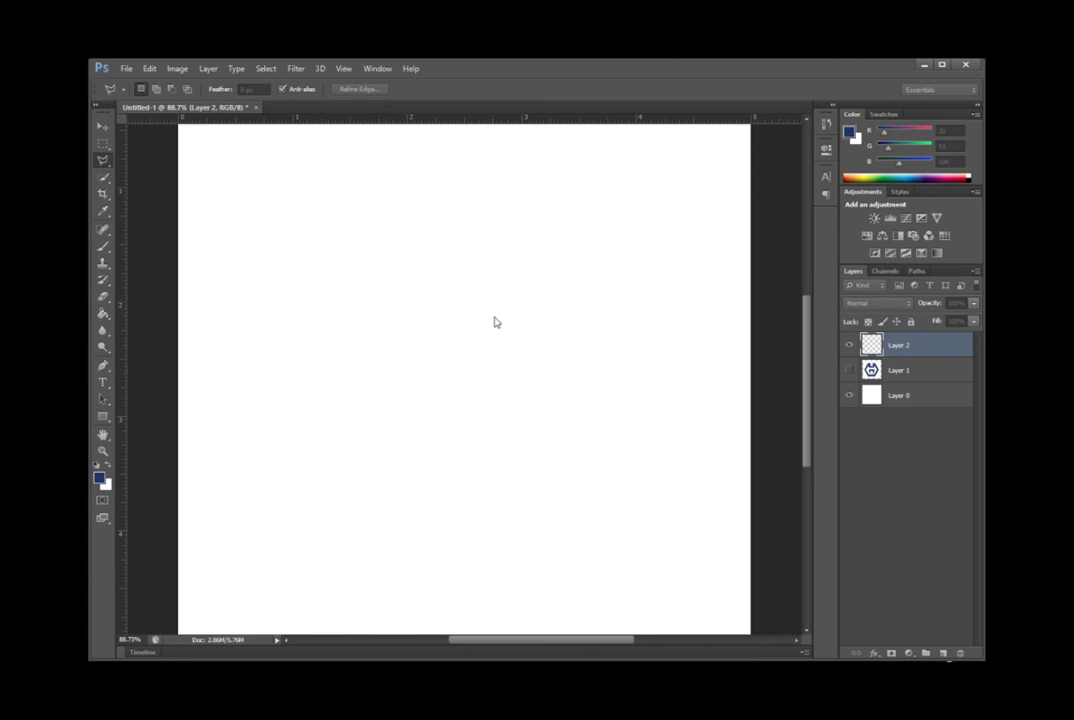
# Close the notched hexagon selection, Paint Bucket it navy, and contract it inward.
pyautogui.press('Return')
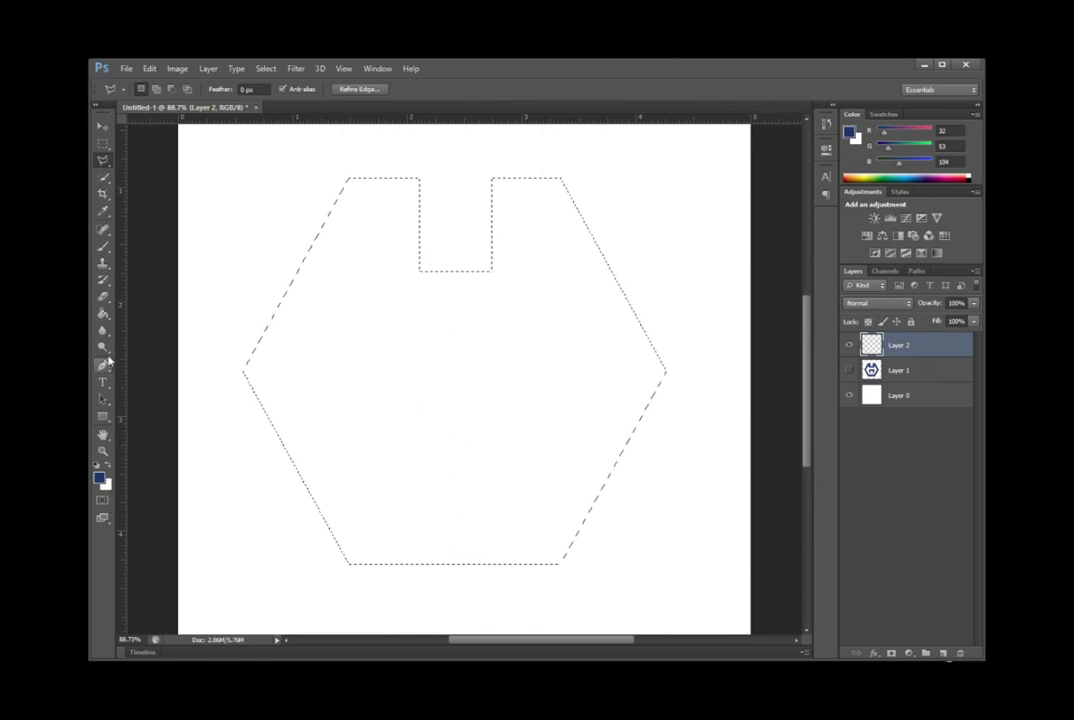
pyautogui.click(103, 314)
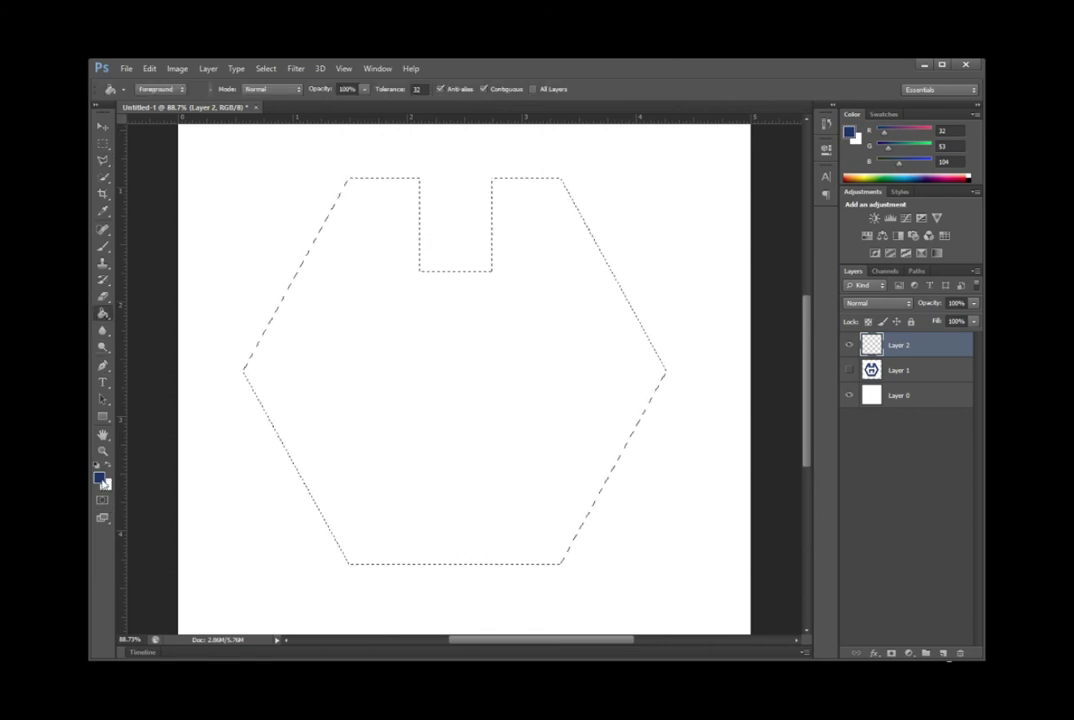
pyautogui.click(489, 366)
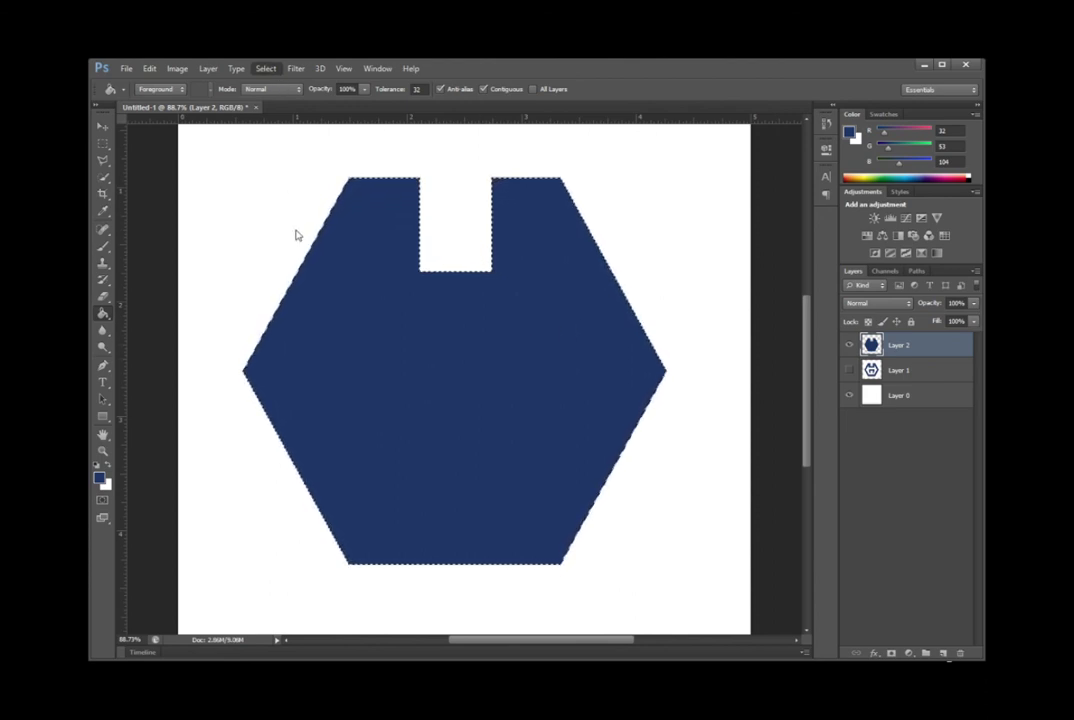
pyautogui.click(305, 300)
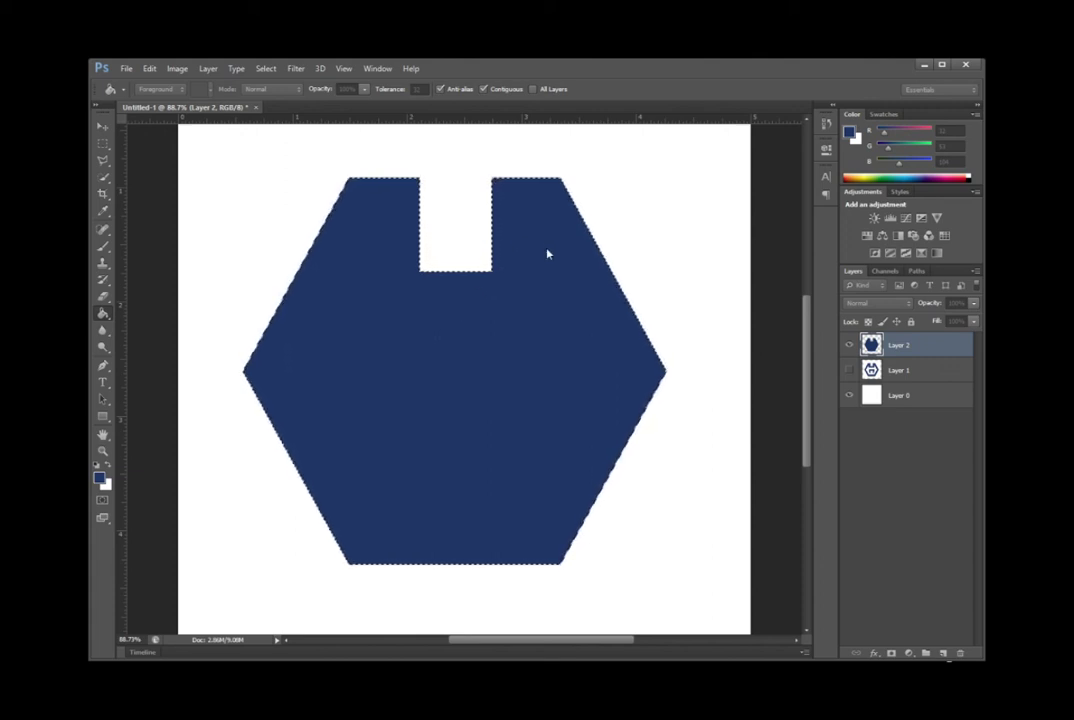
pyautogui.press('Return')
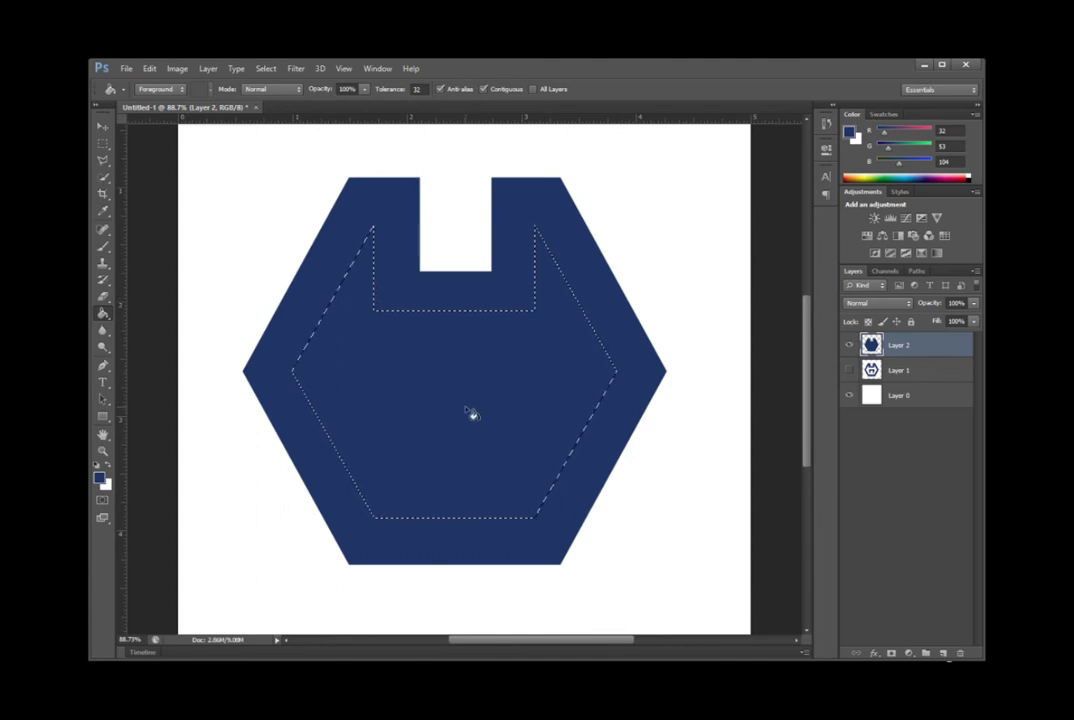
# Delete the contracted interior, then move the lower H selection inside and fill it navy.
pyautogui.press('Delete')
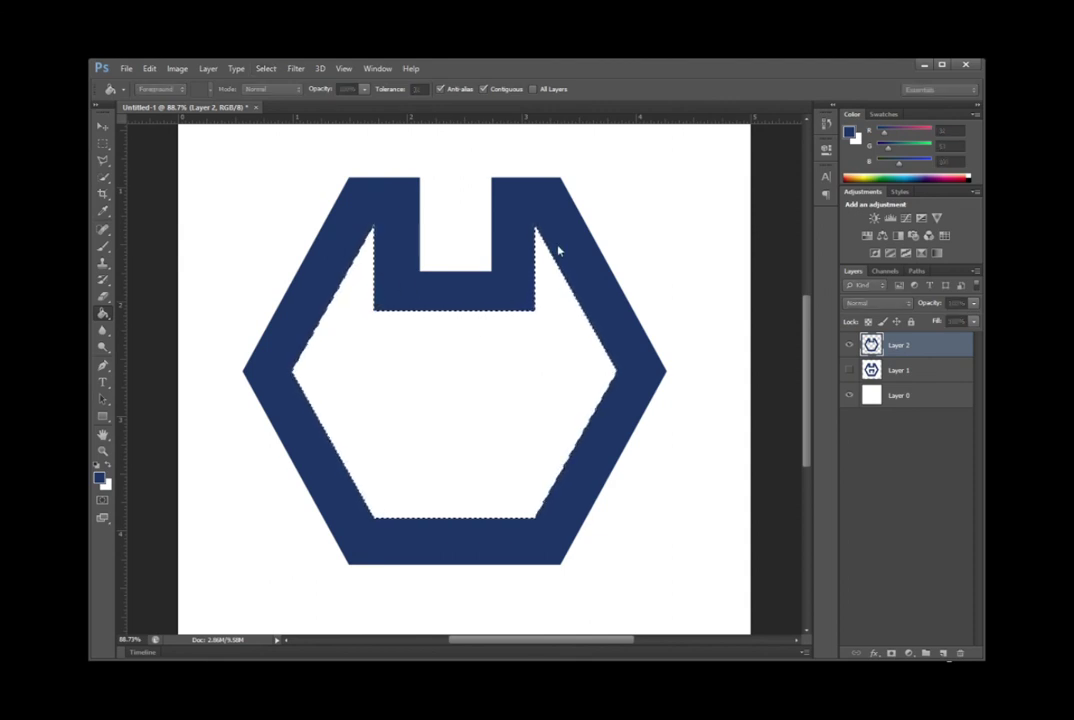
pyautogui.moveTo(464, 348); pyautogui.dragTo(563, 252)
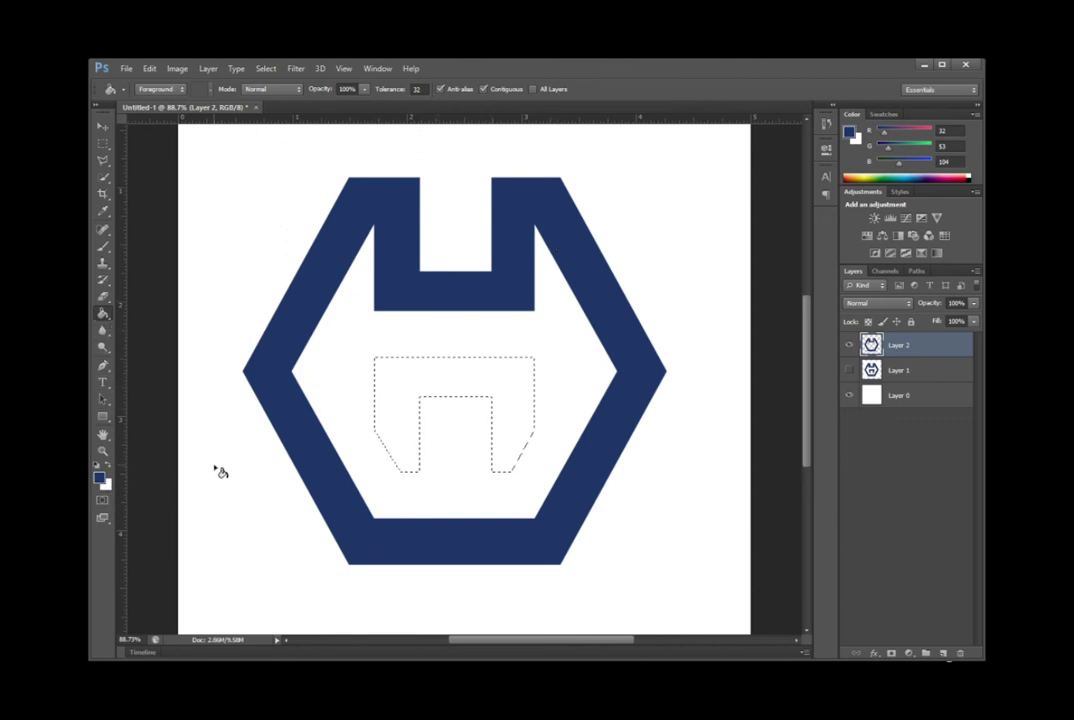
pyautogui.click(462, 378)
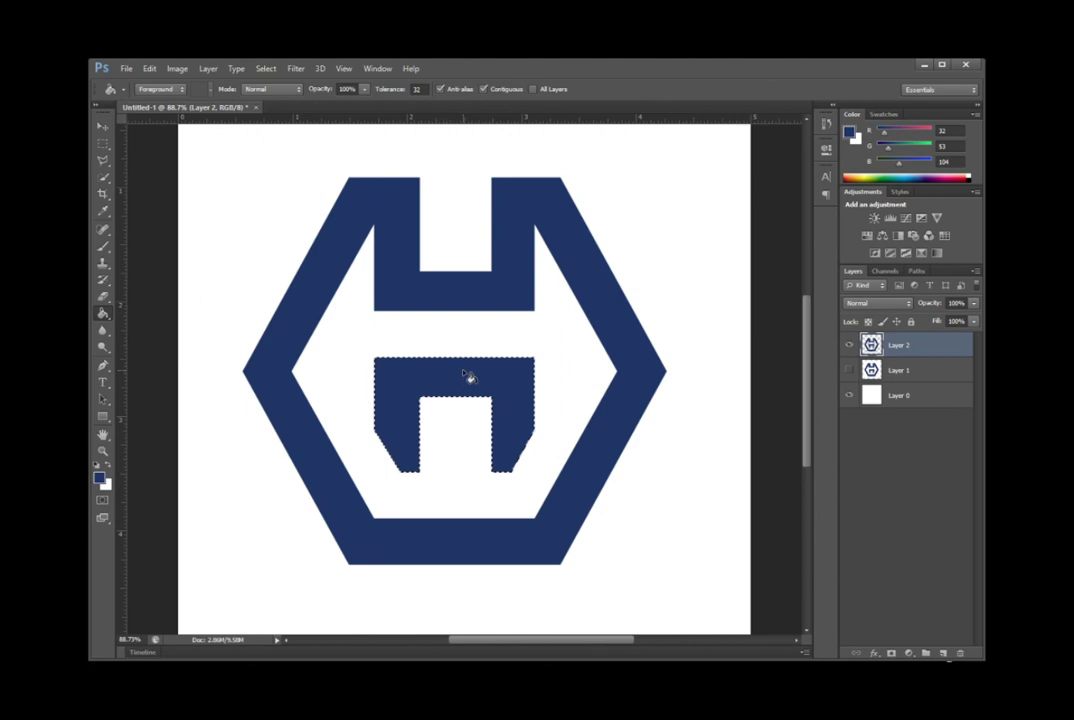
# Deselect, zoom in to check the logo edges, and merge into a single Layer 1.
pyautogui.hotkey('ctrl', 'd')
pyautogui.scroll(2, 604, 408)
pyautogui.scroll(2, 451, 372)
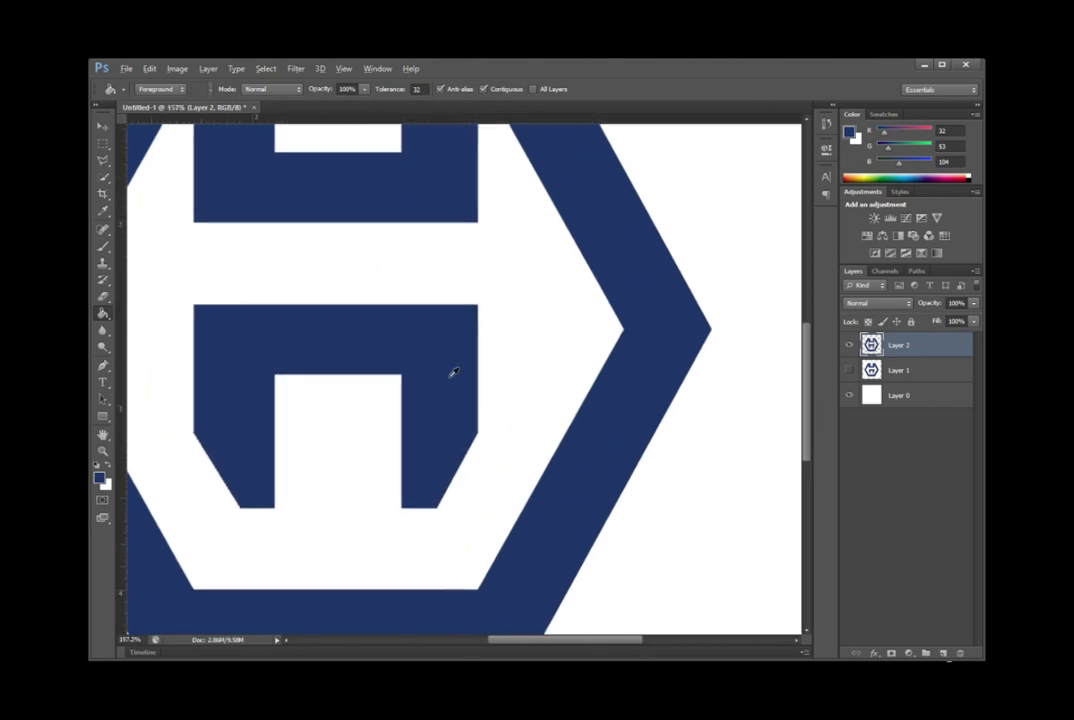
pyautogui.scroll(2, 453, 362)
pyautogui.scroll(-2, 583, 355)
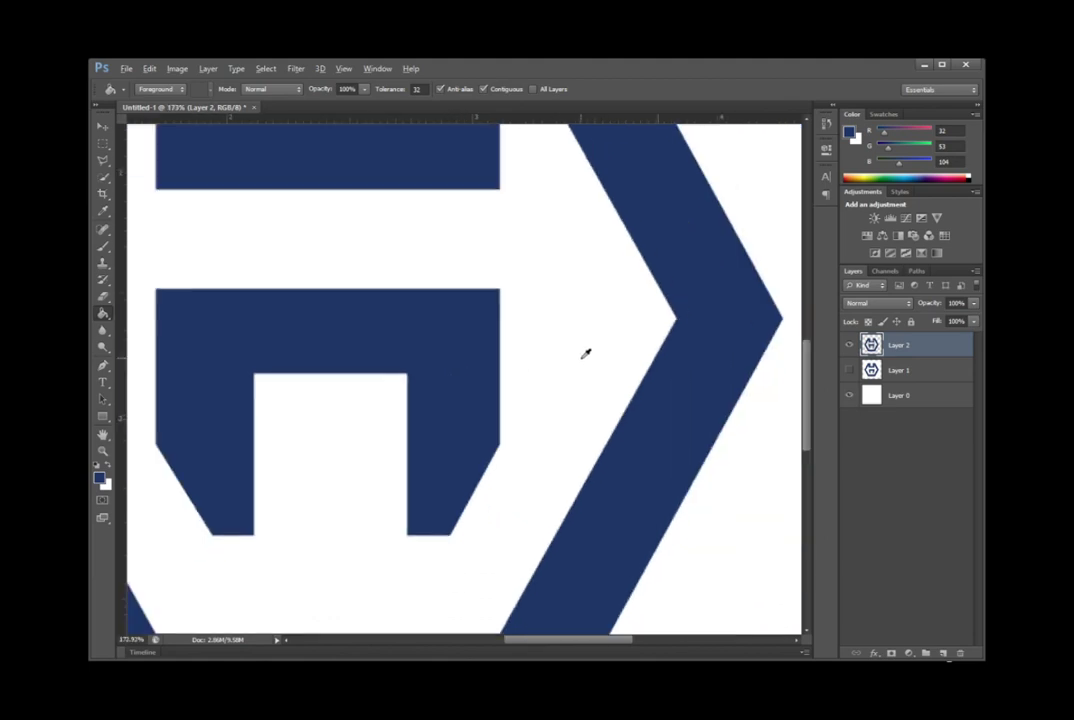
pyautogui.scroll(-2, 619, 360)
pyautogui.scroll(-1, 598, 360)
pyautogui.scroll(-1, 512, 346)
pyautogui.scroll(-1, 512, 346)
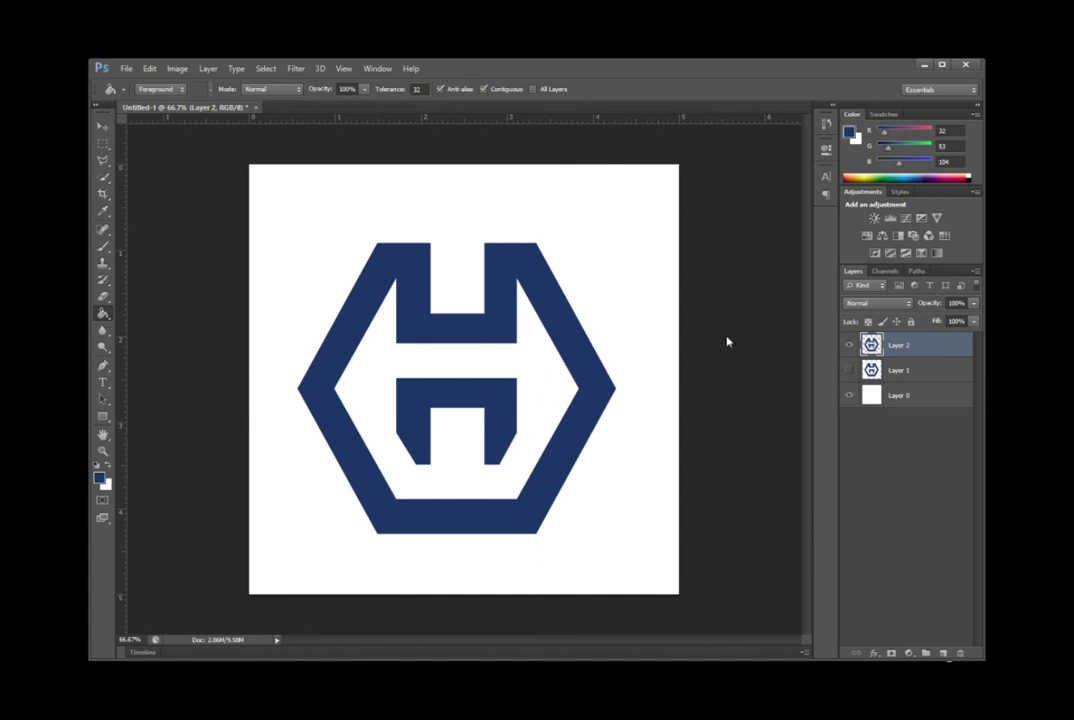
pyautogui.hotkey('ctrl', 'e')
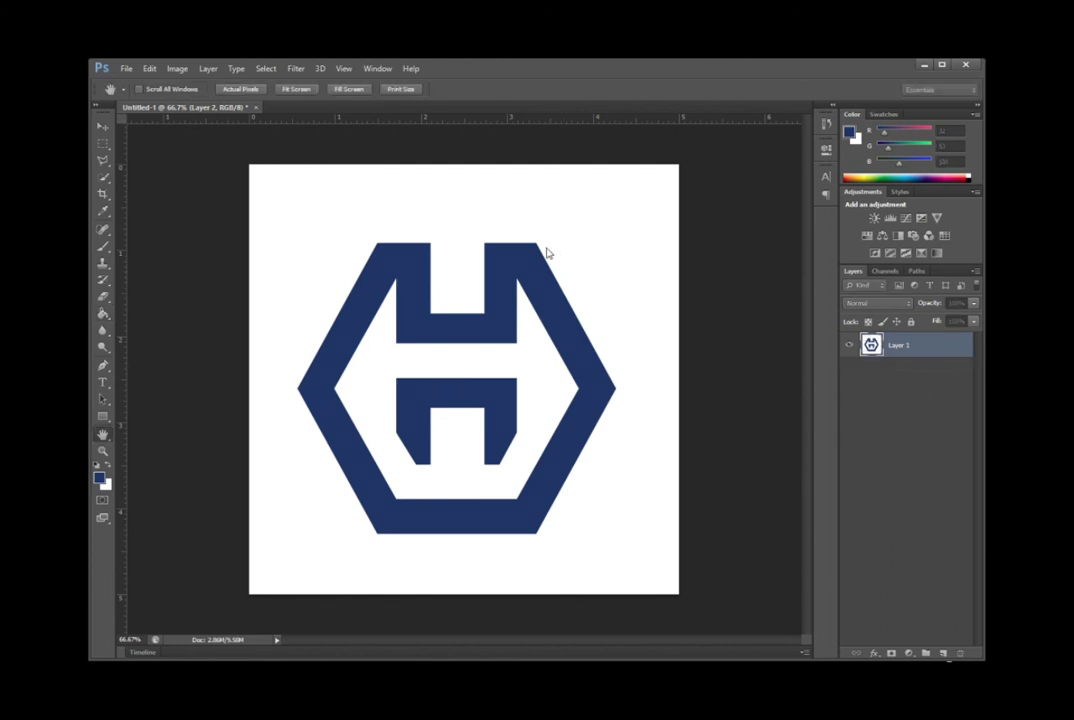
# Undo the merge and hide the white background so the logo sits on transparency.
pyautogui.hotkey('ctrl', 'z')
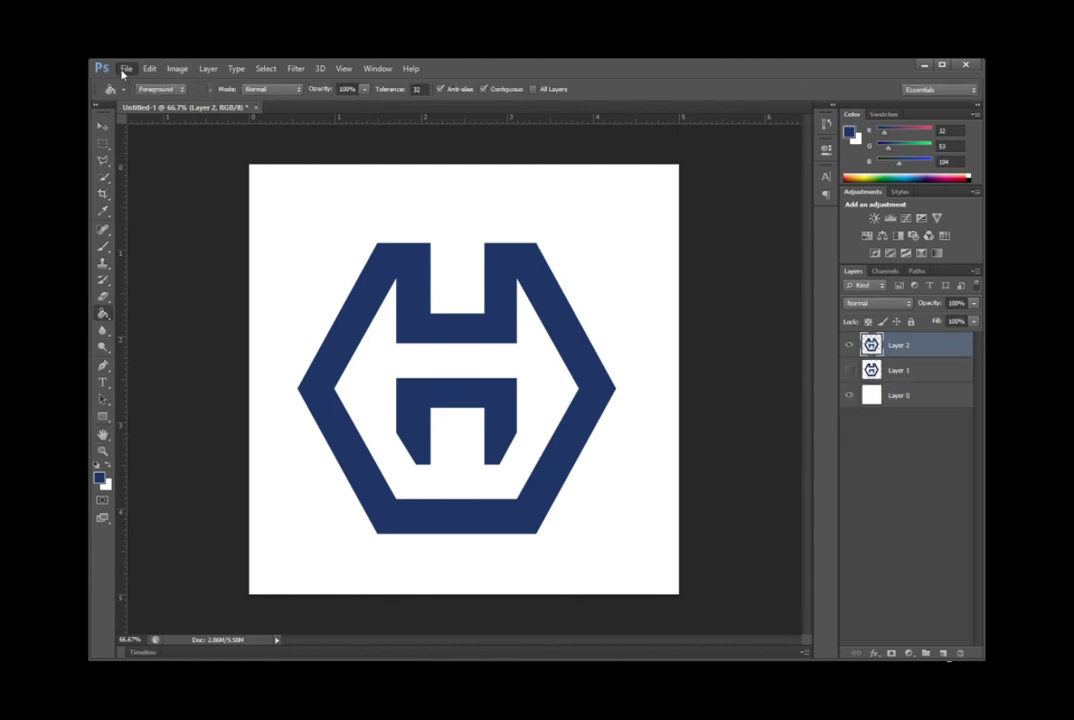
pyautogui.click(850, 396)
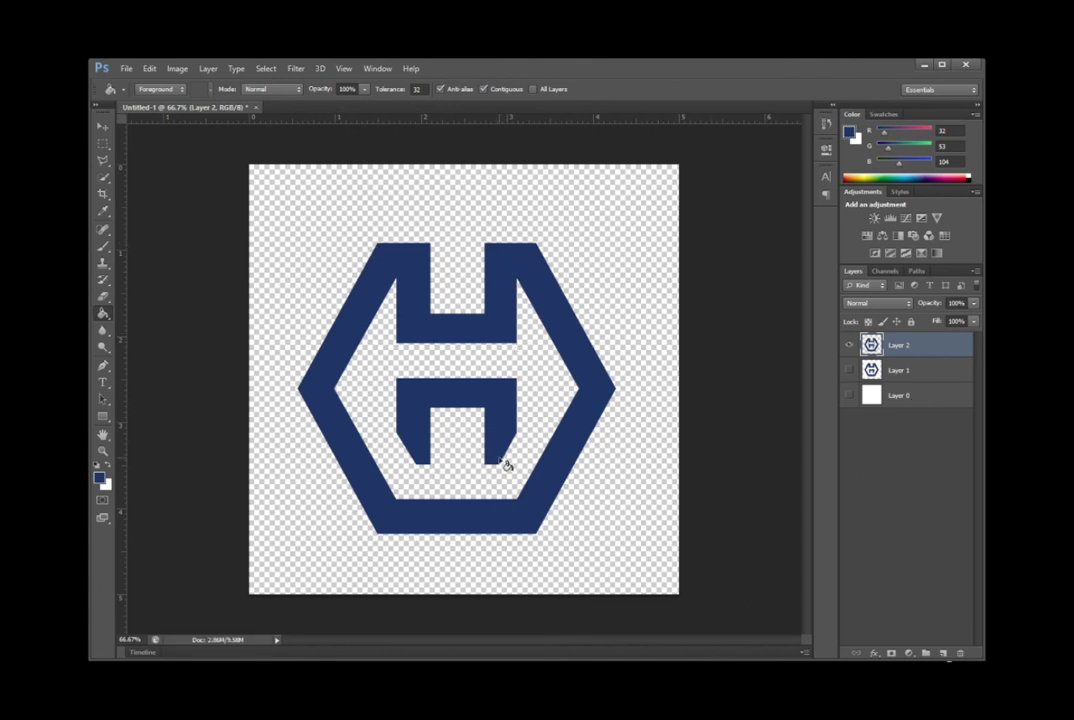
pyautogui.scroll(2, 506, 464)
pyautogui.scroll(-1, 590, 430)
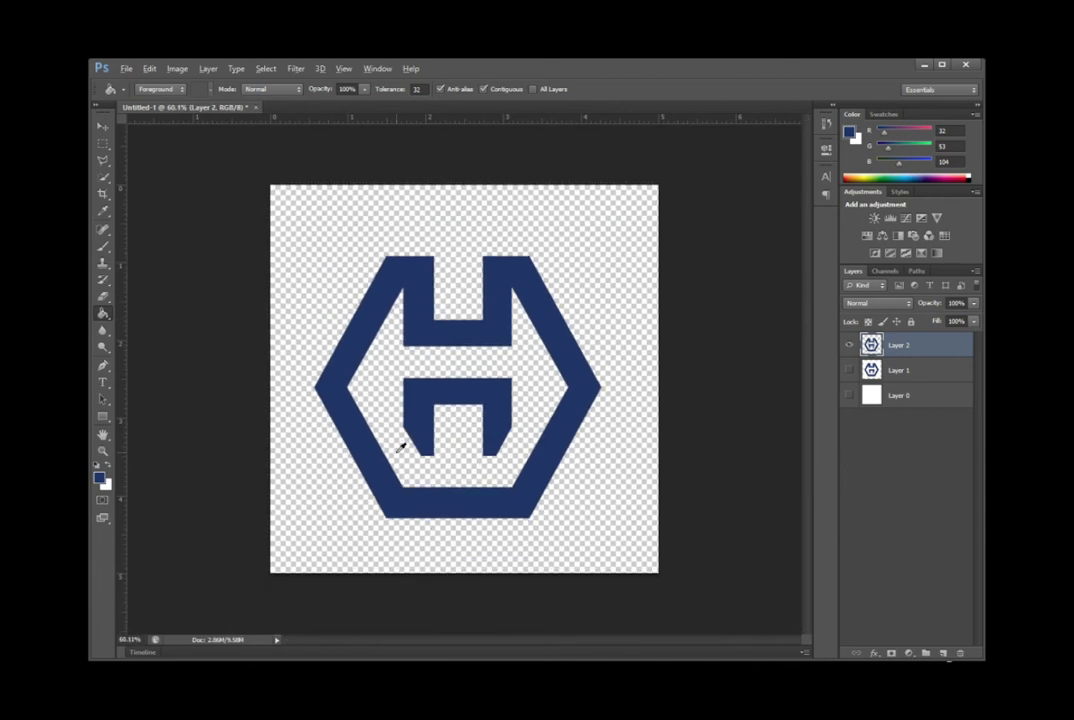
pyautogui.scroll(1, 403, 443)
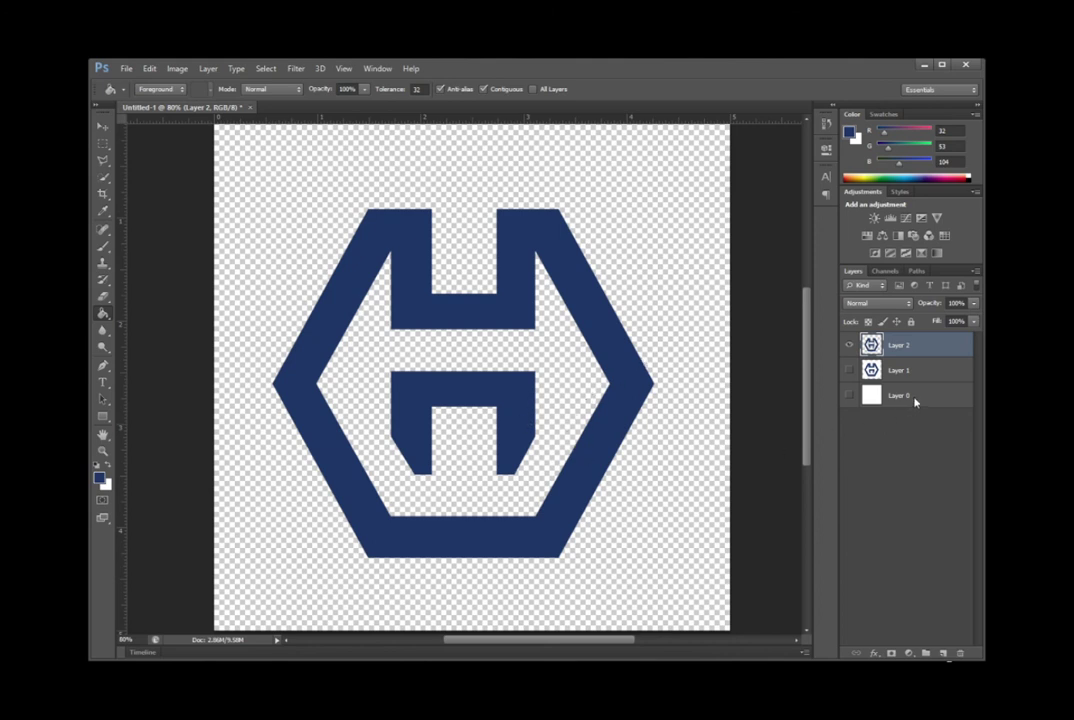
# Save the document as hoberman logo.psd.
pyautogui.hotkey('ctrl', 's')
pyautogui.press('Return')
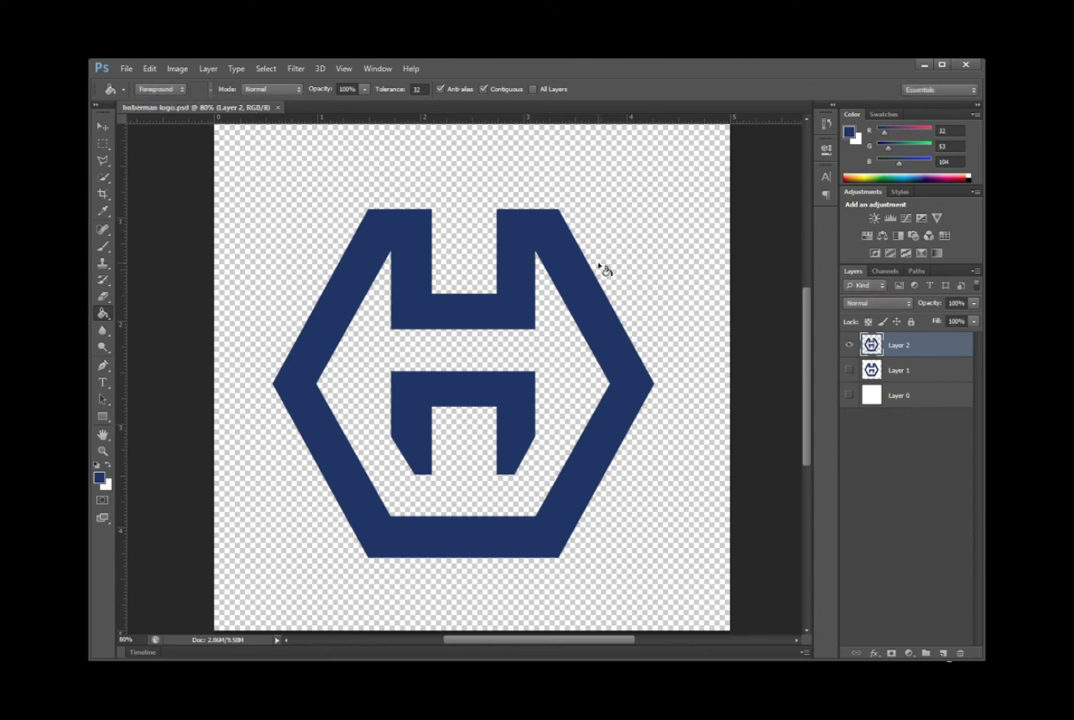
pyautogui.scroll(-3, 443, 420)
pyautogui.scroll(-2, 396, 451)
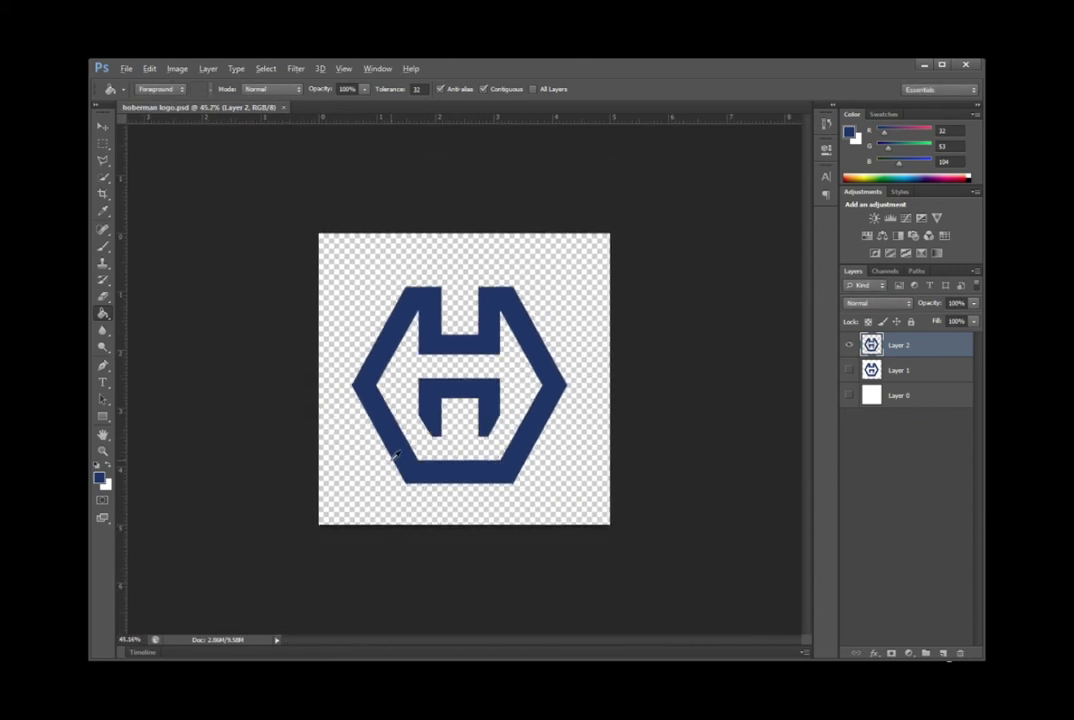
pyautogui.scroll(2, 410, 445)
pyautogui.scroll(1, 470, 465)
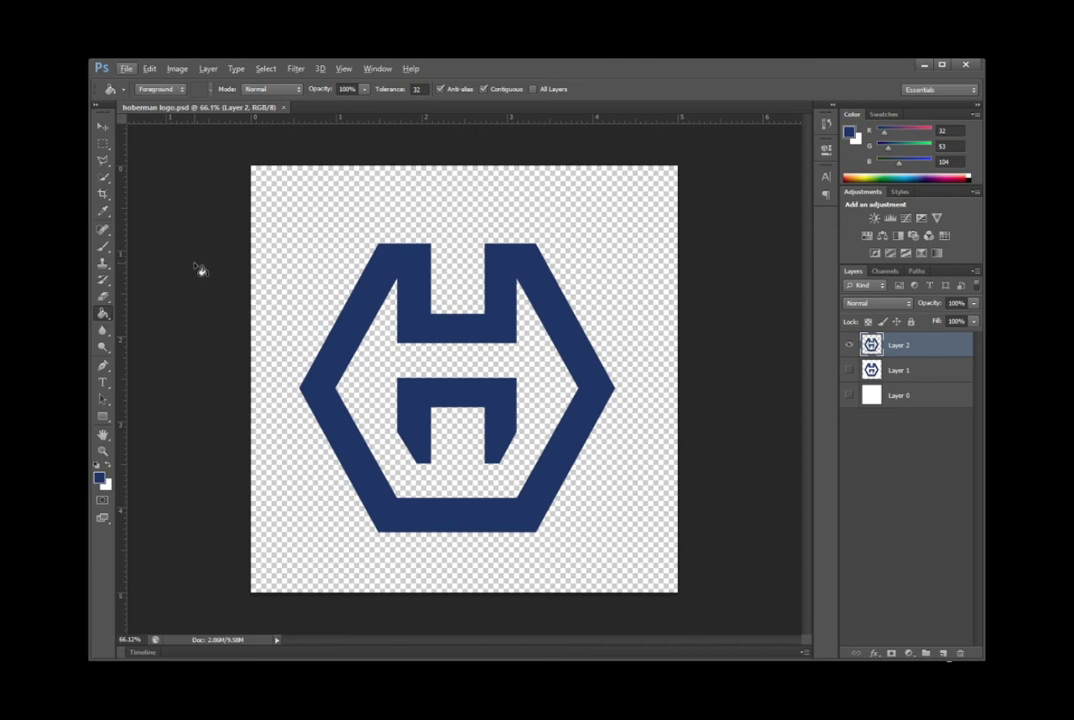